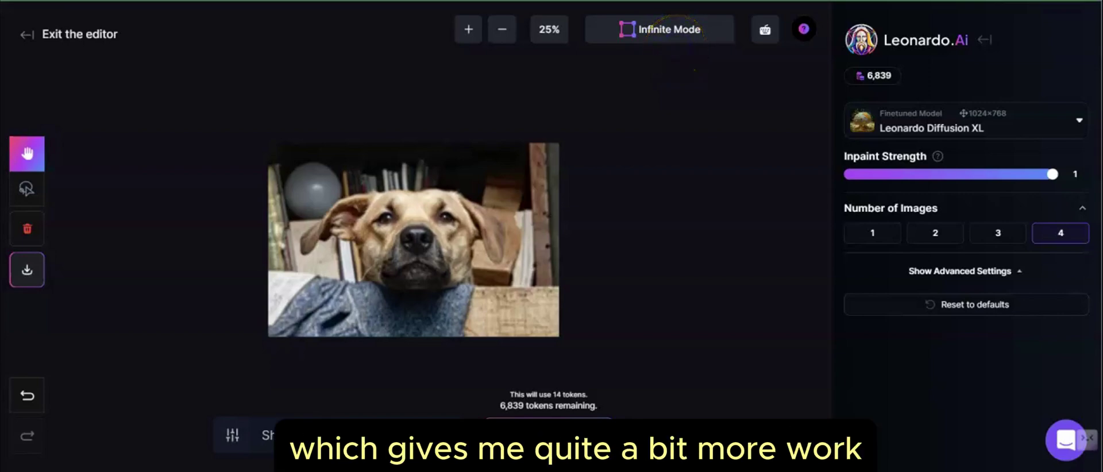
Switch the canvas editor to Infinite Mode and activate the Text tool
click(660, 33)
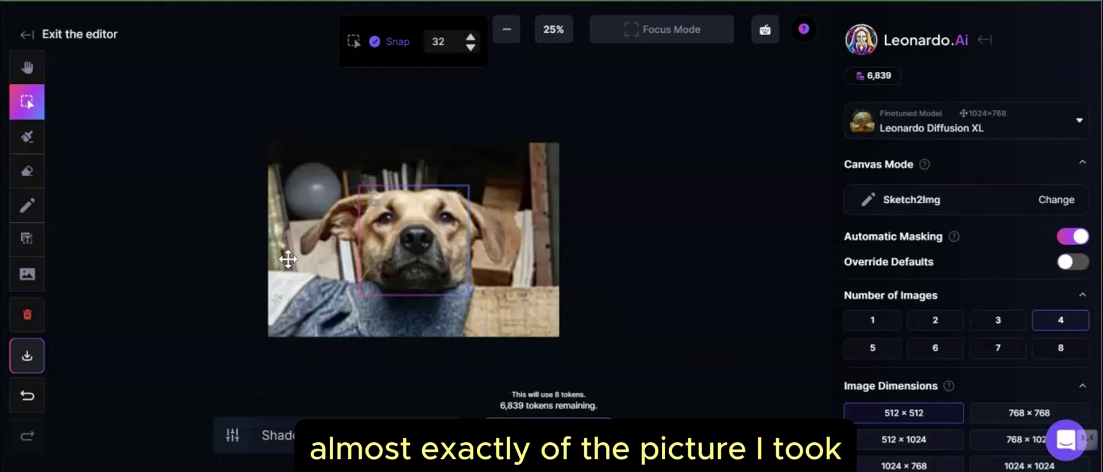
click(26, 245)
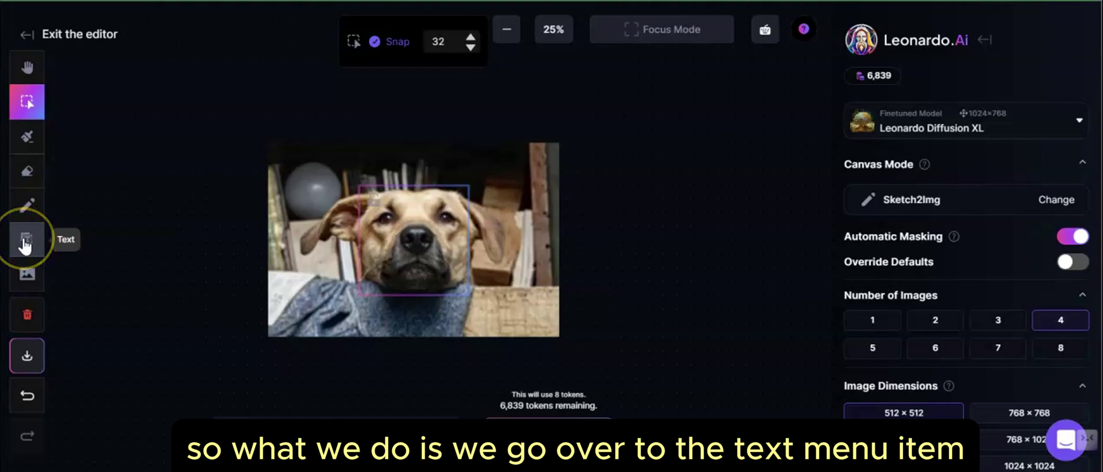
click(25, 240)
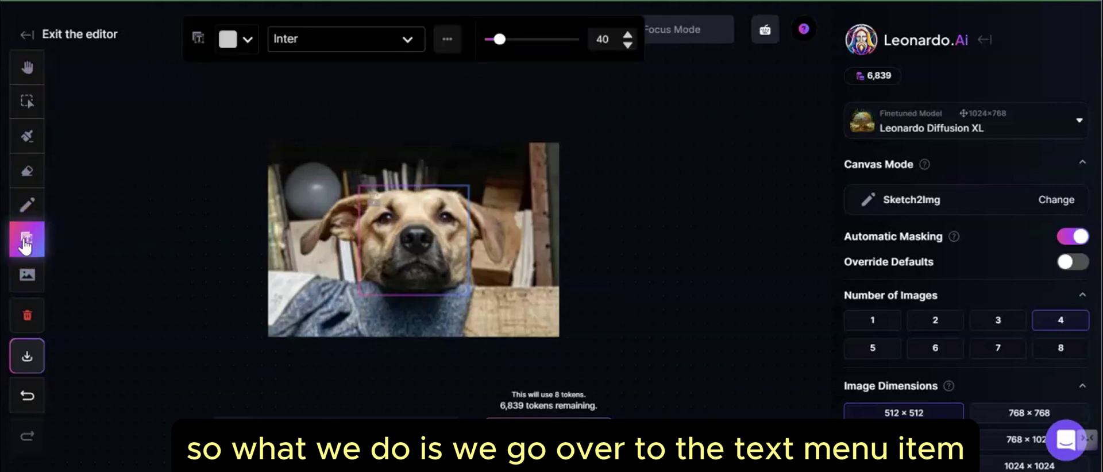
Set the text colour to dark green #064325 and the font to Impact
click(393, 41)
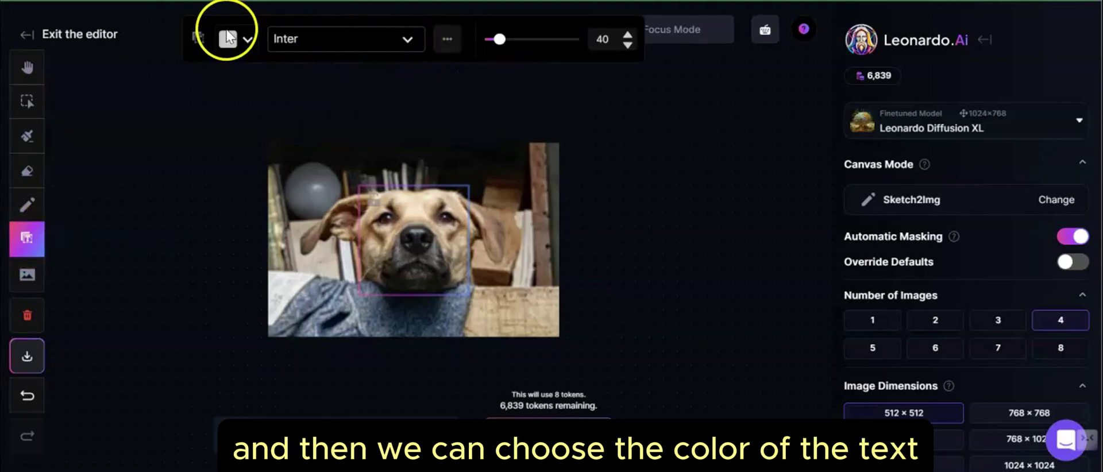
click(249, 38)
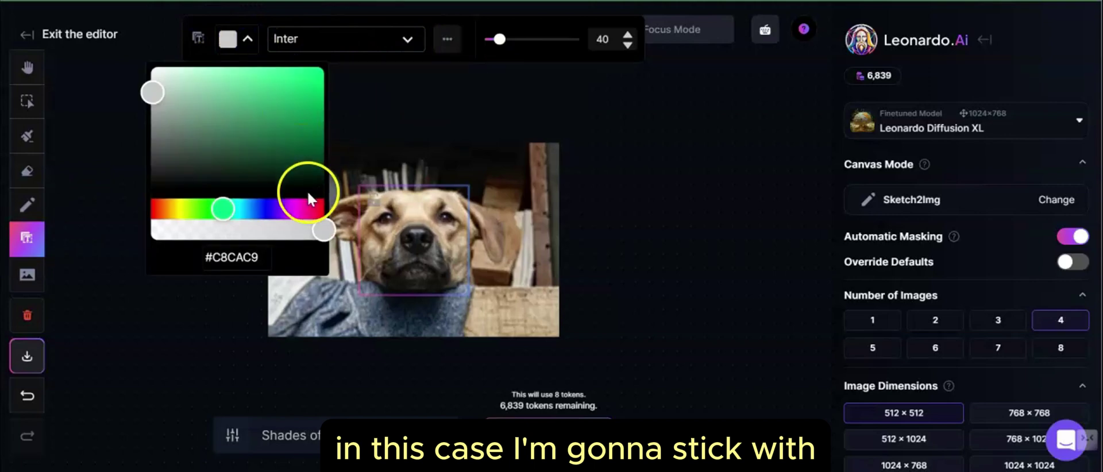
click(278, 159)
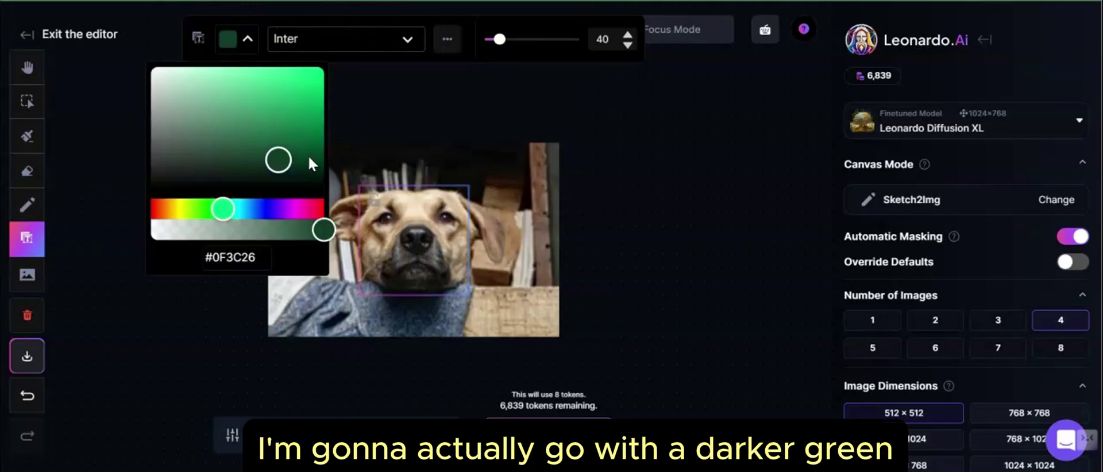
click(309, 157)
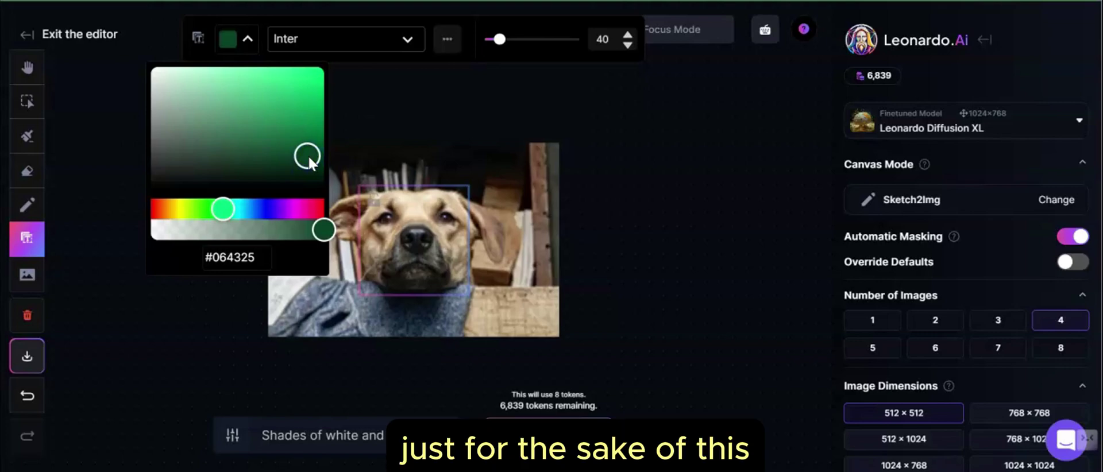
click(385, 41)
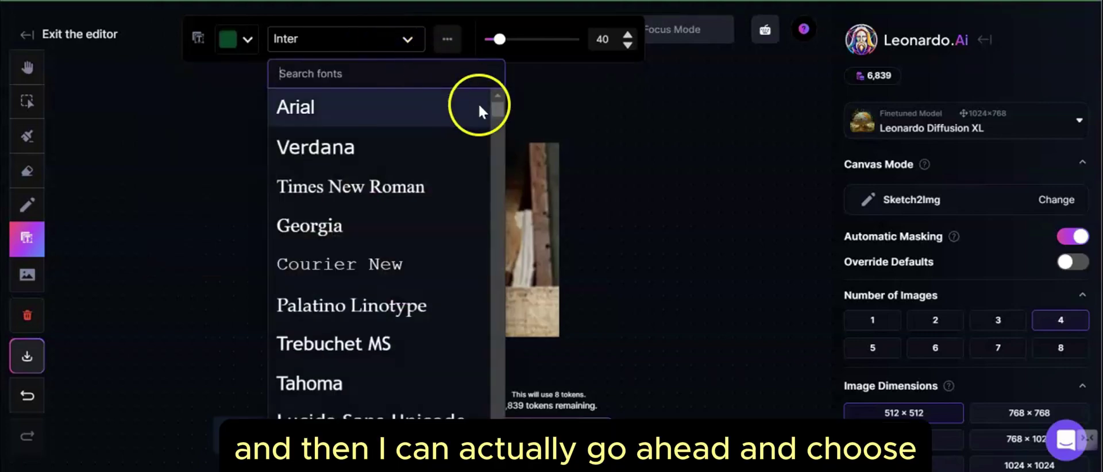
scroll(371, 167, down, 6)
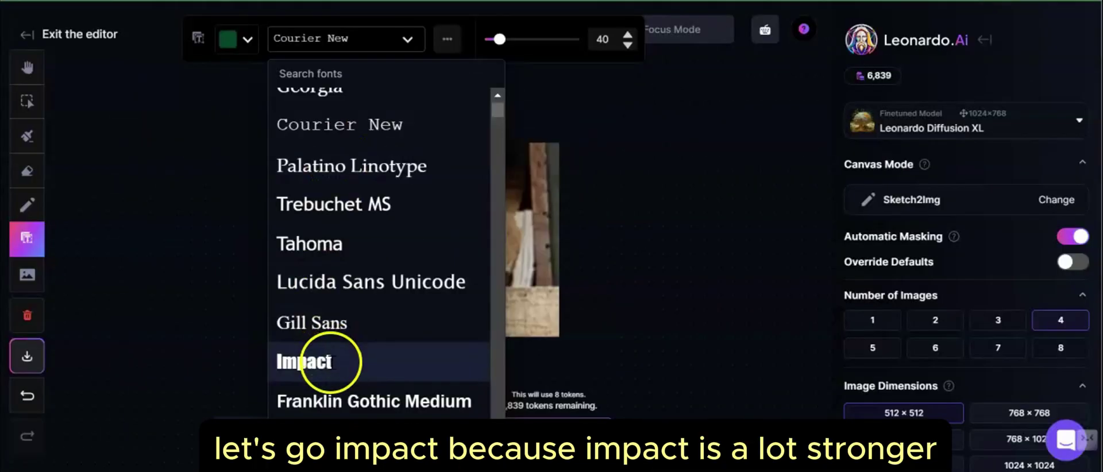
click(331, 362)
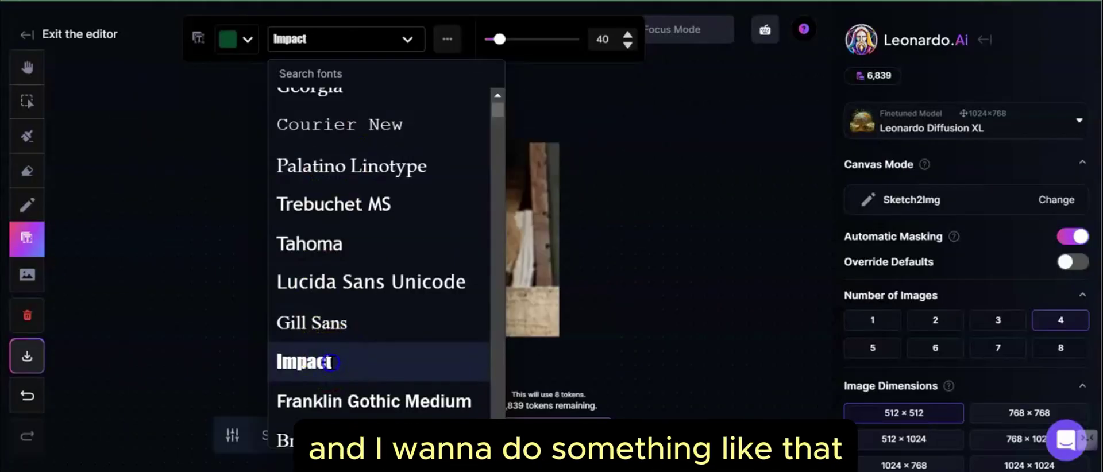
click(297, 42)
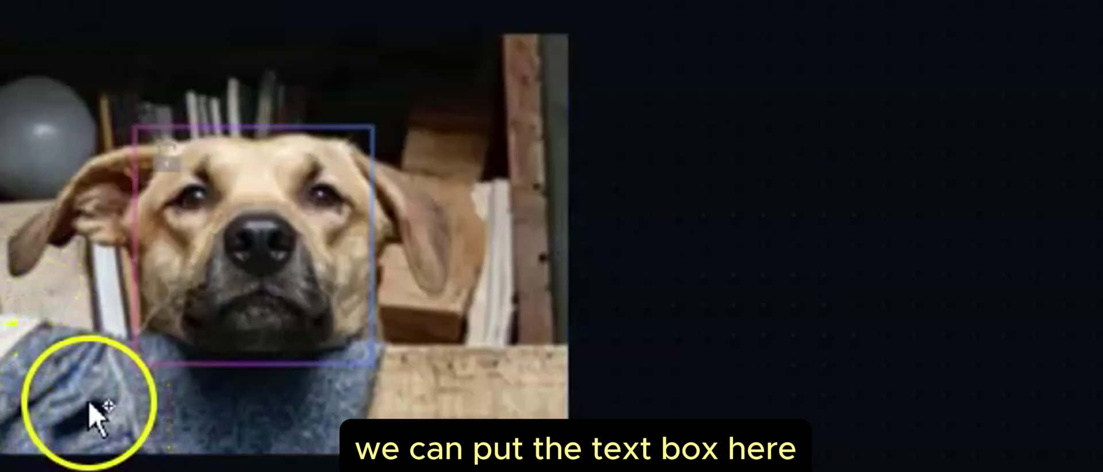
Add the text "I am Judging you" over the lower part of the dog picture and enlarge it to size 148
click(338, 313)
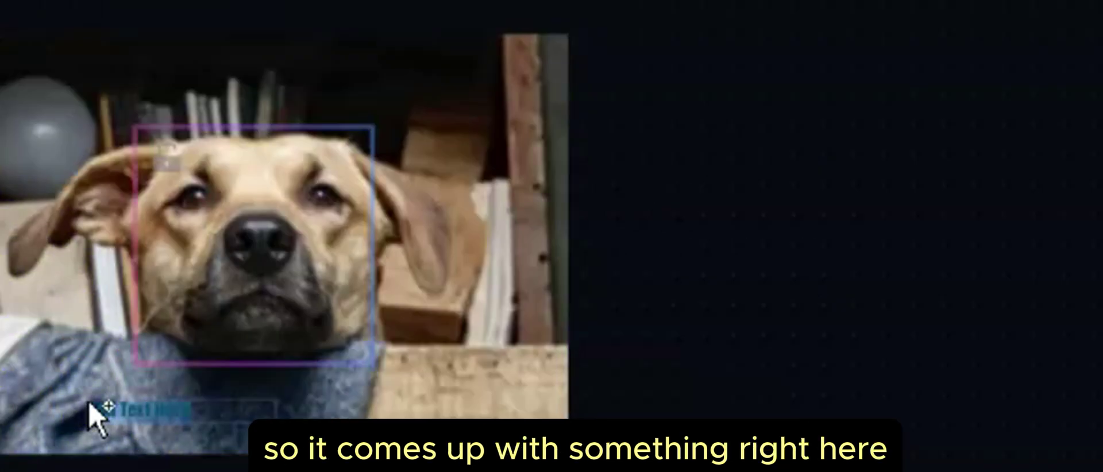
click(159, 449)
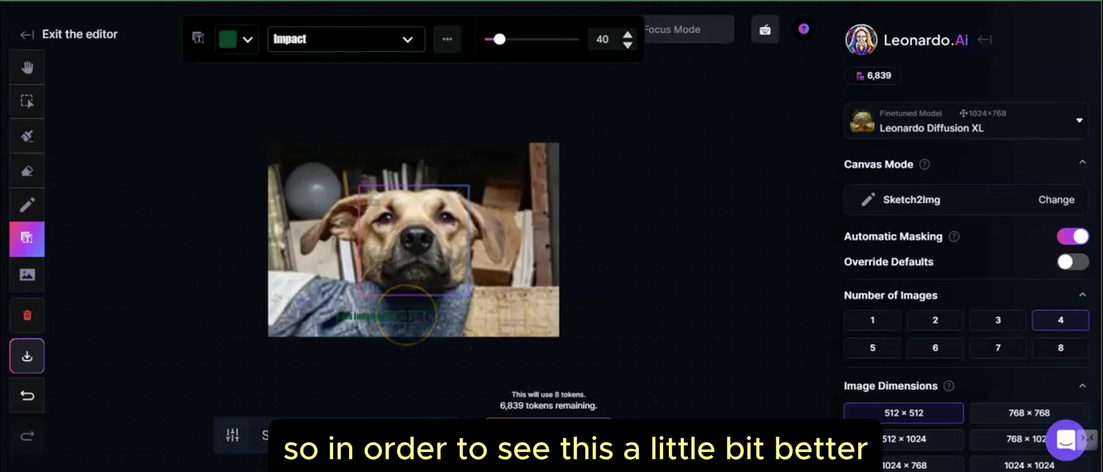
double_click(418, 315)
click(628, 36)
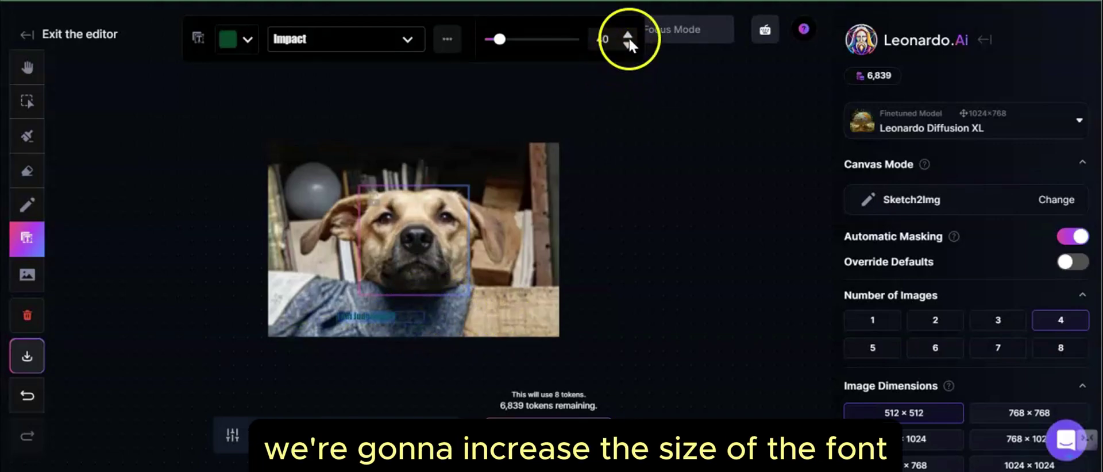
click(628, 37)
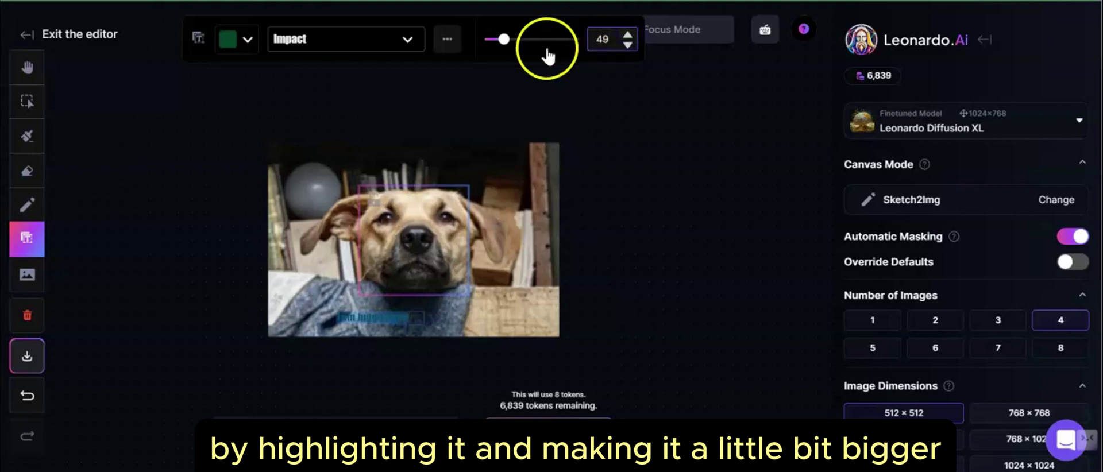
drag(503, 40, 553, 40)
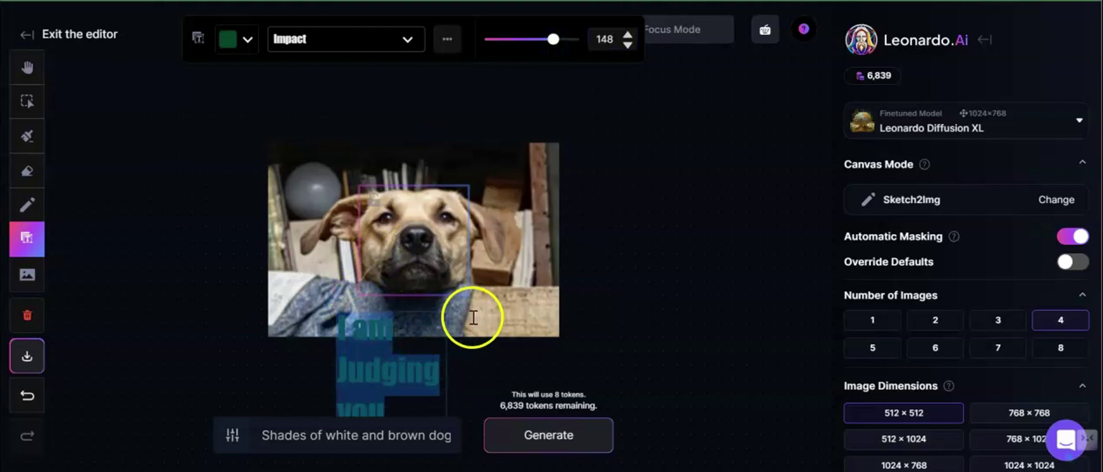
Move the caption toward the picture's lower-left corner and widen its text box so the words fit on one line
click(426, 328)
drag(424, 330, 365, 297)
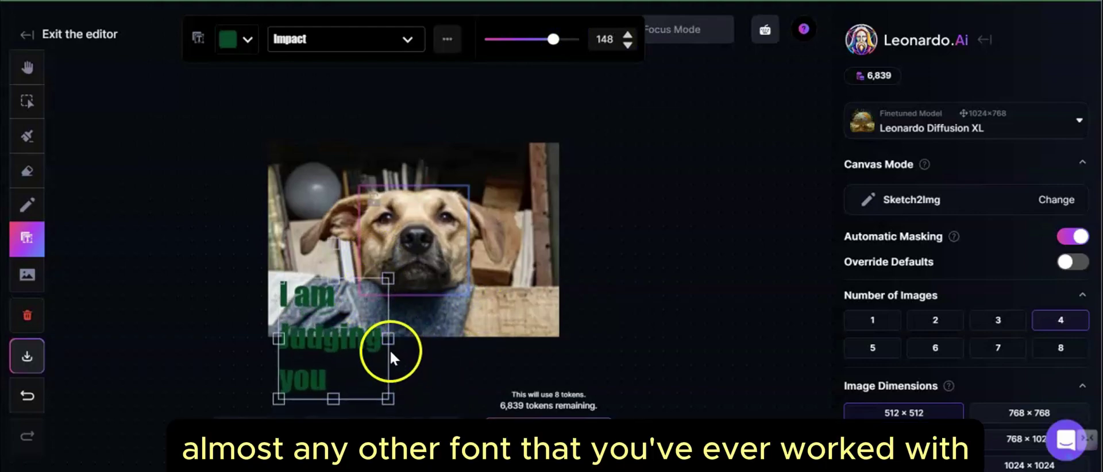
drag(388, 338, 518, 327)
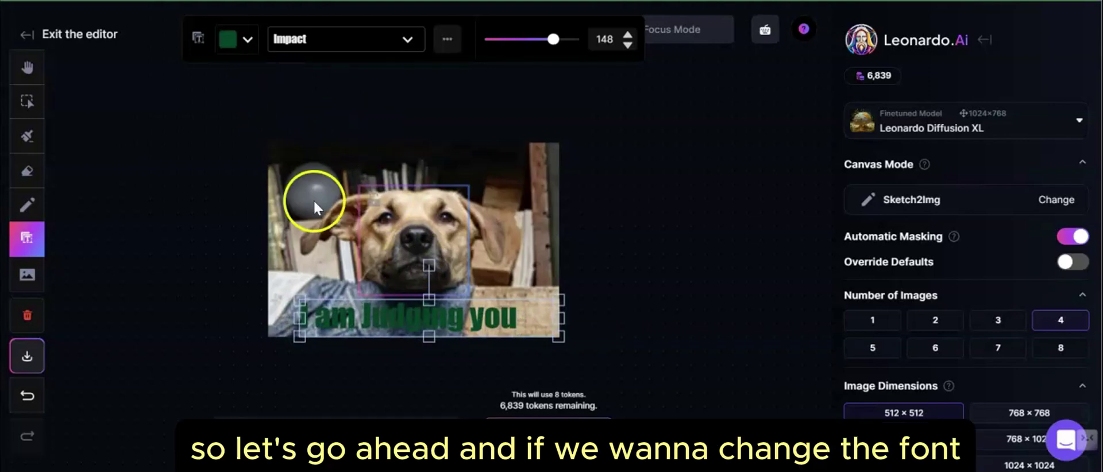
Recolour the whole caption to the near-white shade #E2F2EA
click(527, 318)
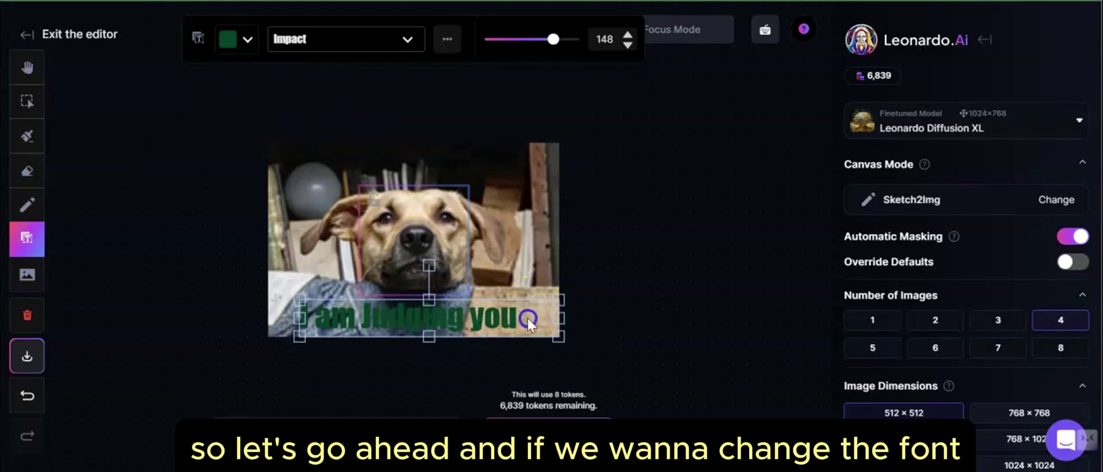
click(363, 313)
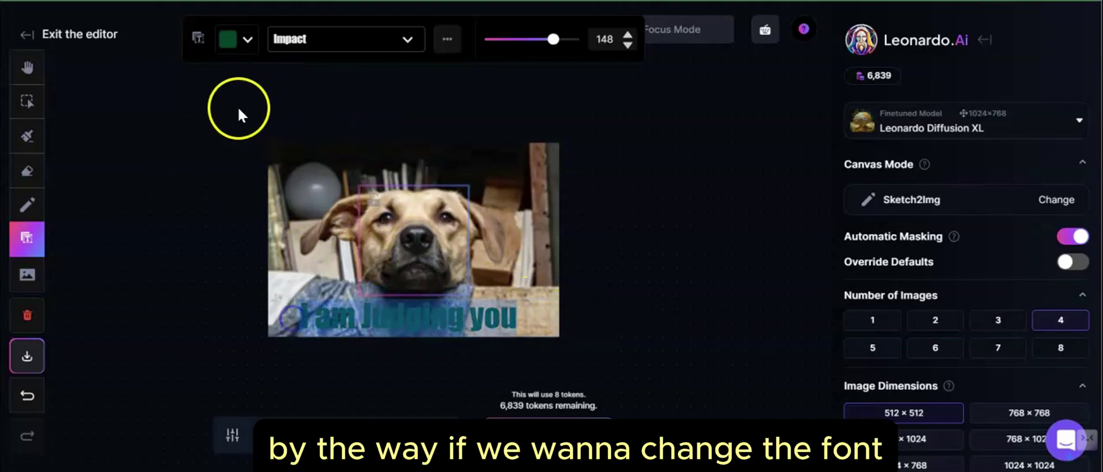
click(233, 40)
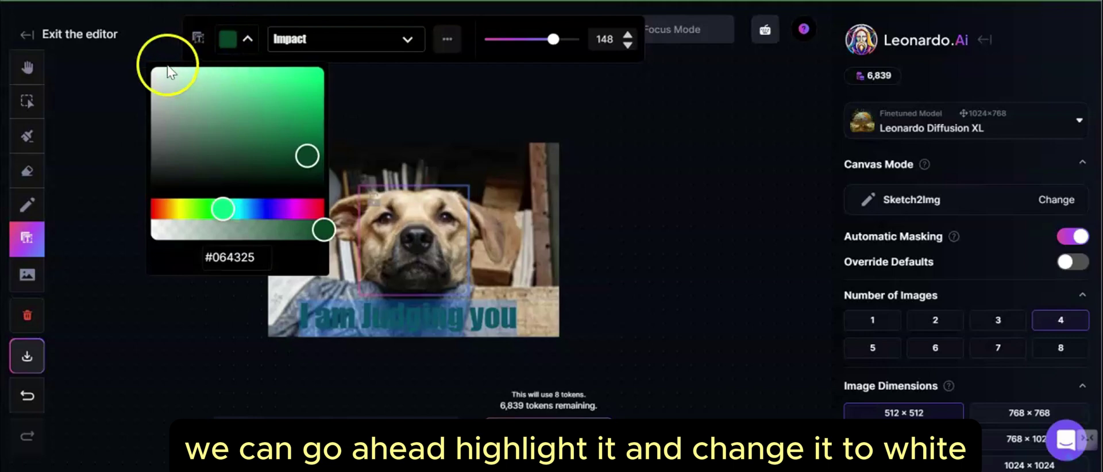
click(164, 73)
click(244, 41)
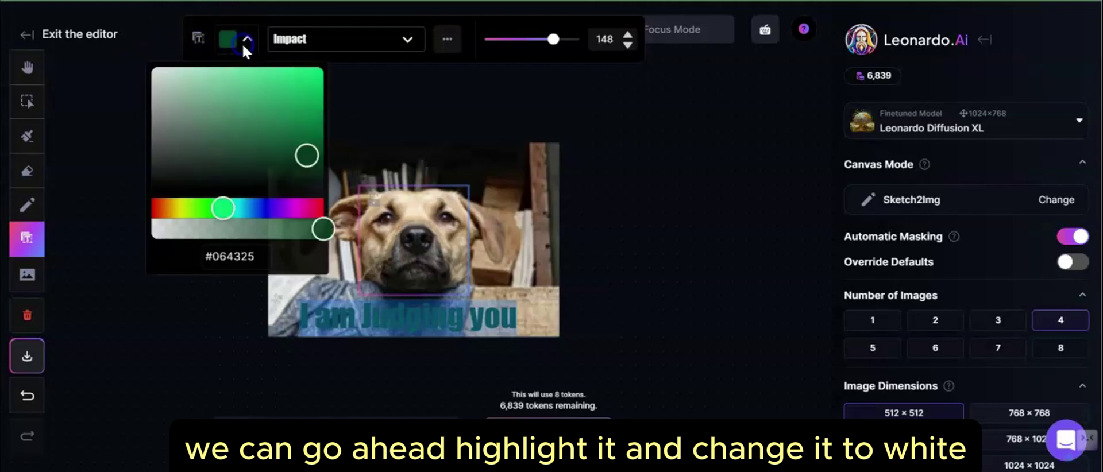
click(164, 74)
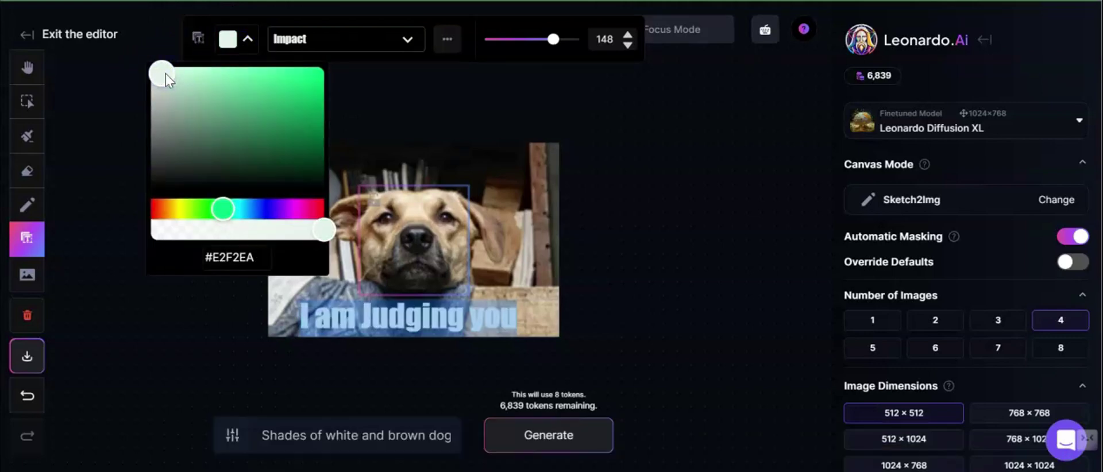
click(395, 161)
click(518, 176)
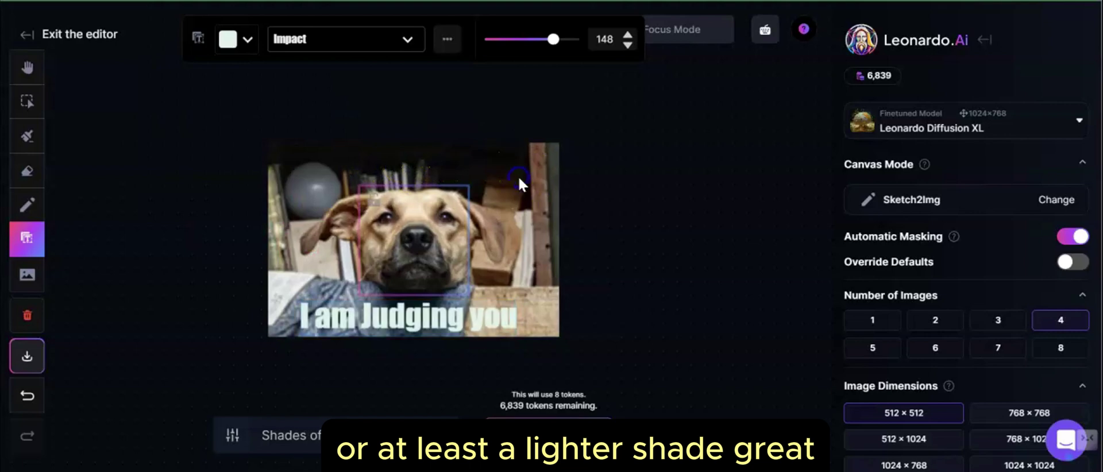
Move the caption to the upper part of the dog picture and narrow its text box
drag(335, 325, 500, 320)
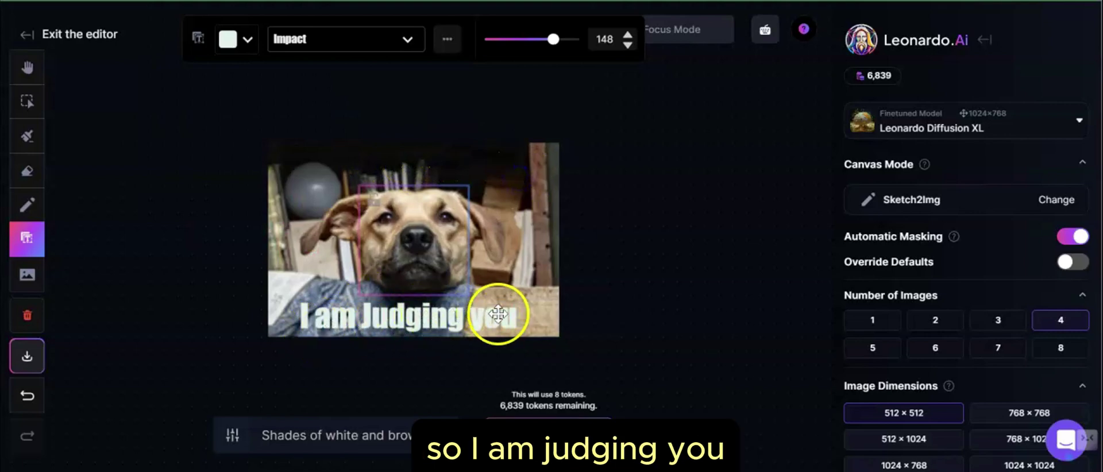
drag(430, 320, 414, 187)
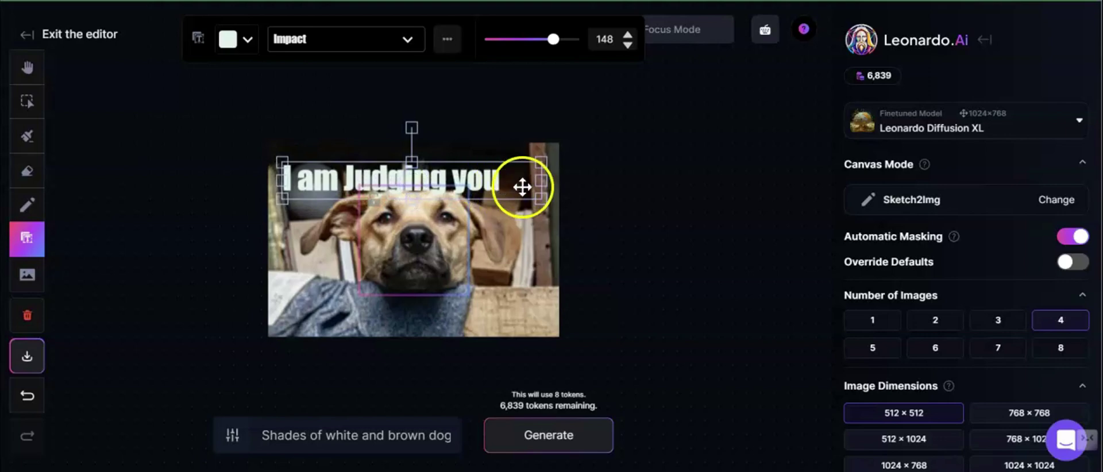
drag(541, 182, 394, 178)
drag(326, 219, 312, 259)
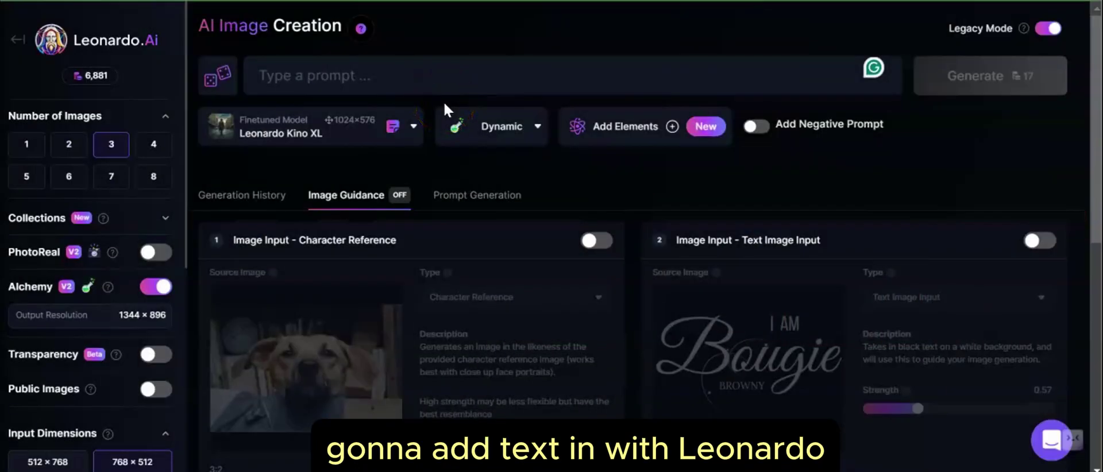
Enable the dog Character Reference and the Text Image Input in Image Guidance, setting the text image's strength to 0.58
click(386, 197)
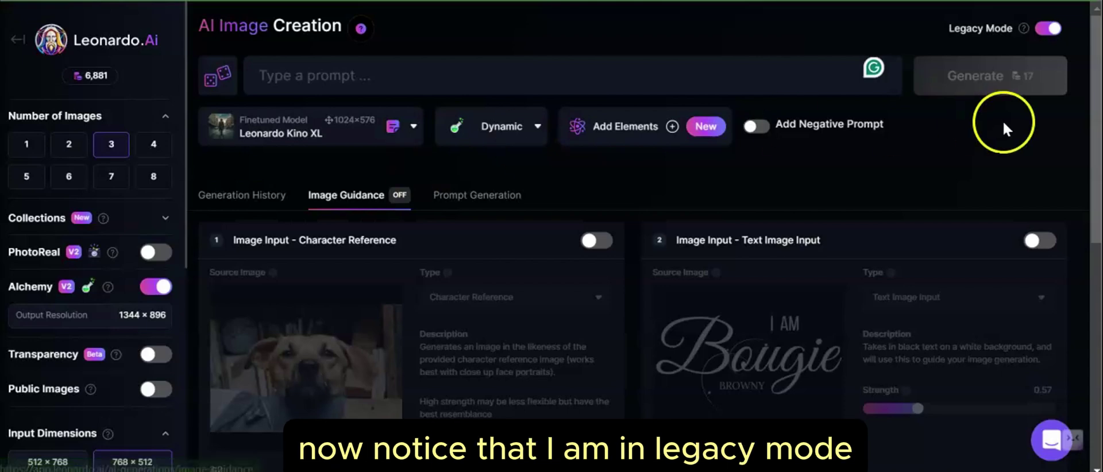
mouse_move(1051, 32)
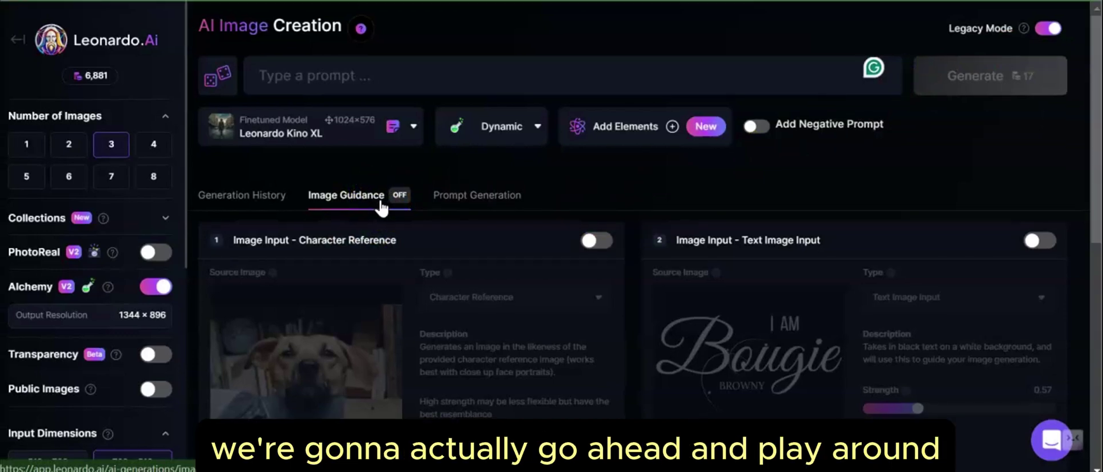
click(606, 244)
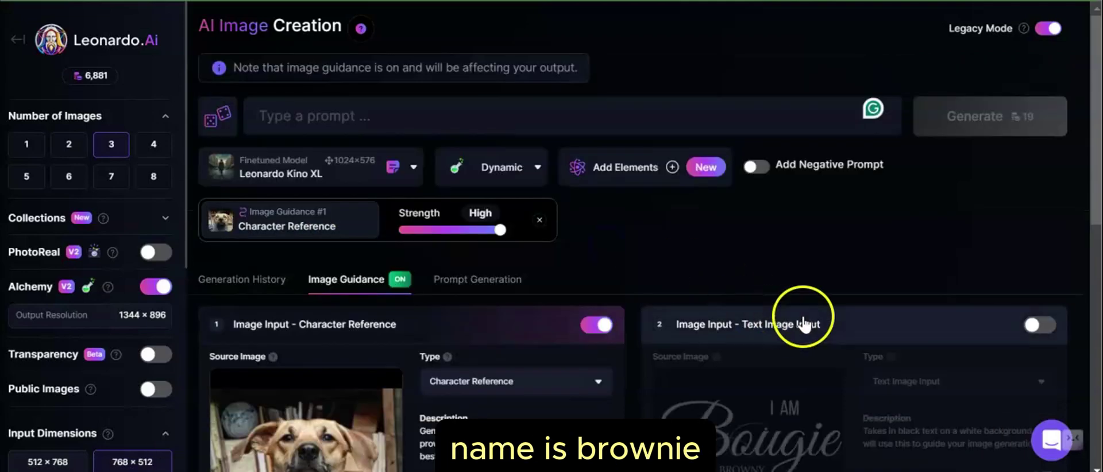
click(1057, 329)
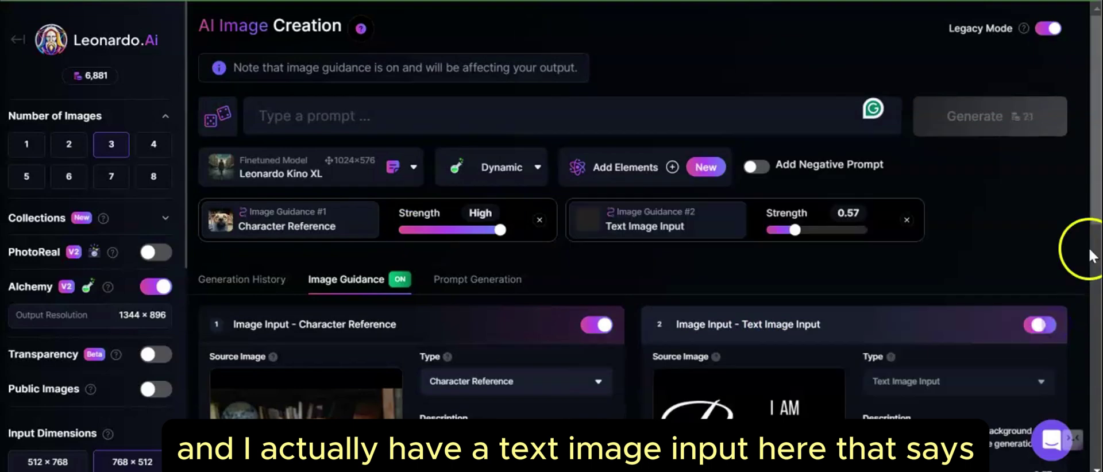
scroll(1088, 241, down, 2)
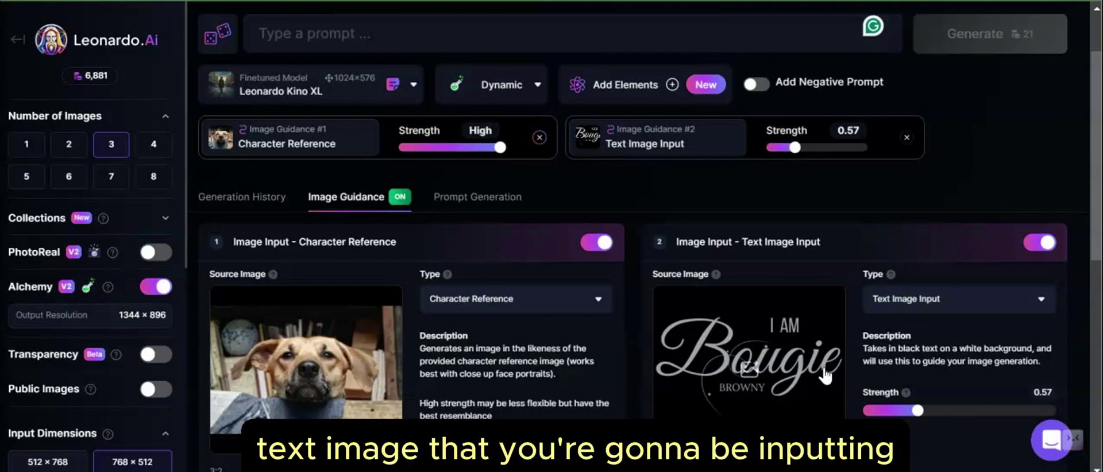
click(796, 151)
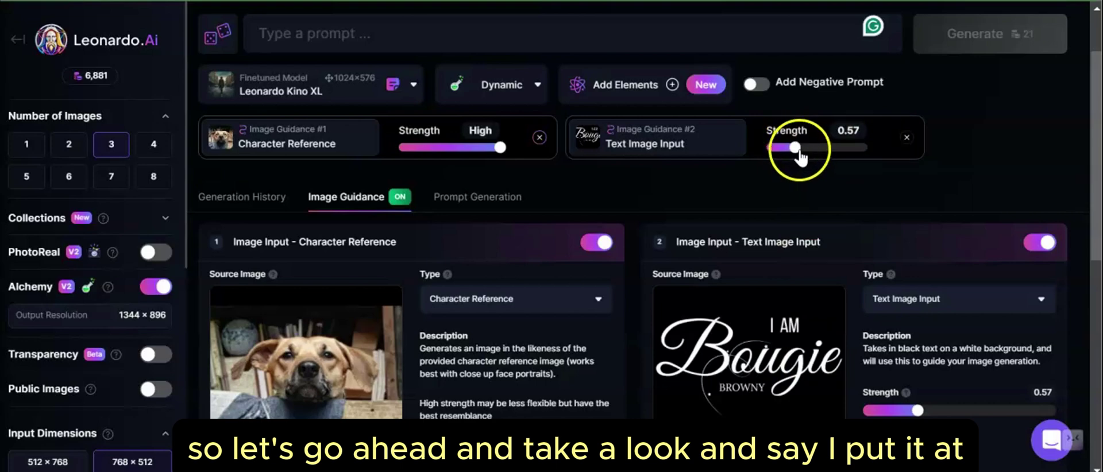
mouse_move(798, 153)
mouse_down()
mouse_move(885, 145)
mouse_move(796, 156)
mouse_up()
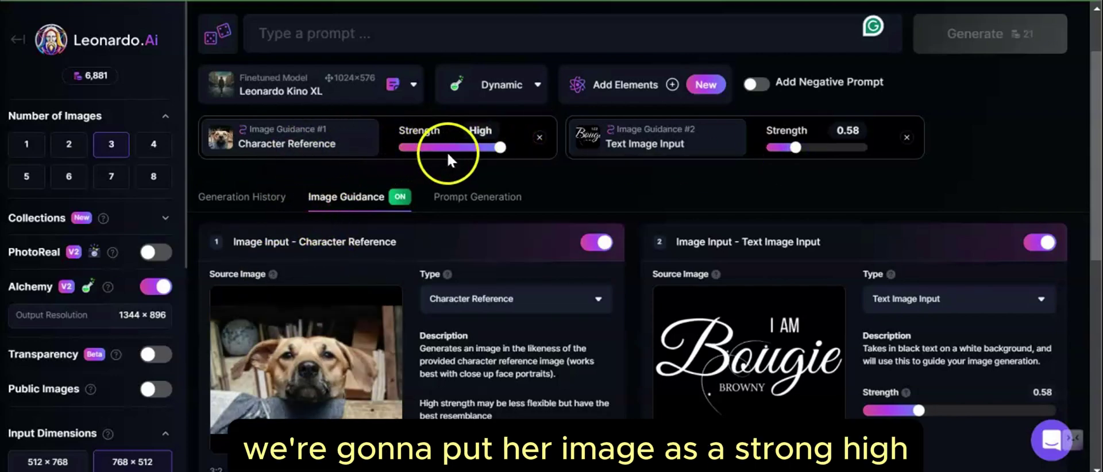
Enter the prompt "IMage of a dog with logo" for the guided generation
click(418, 31)
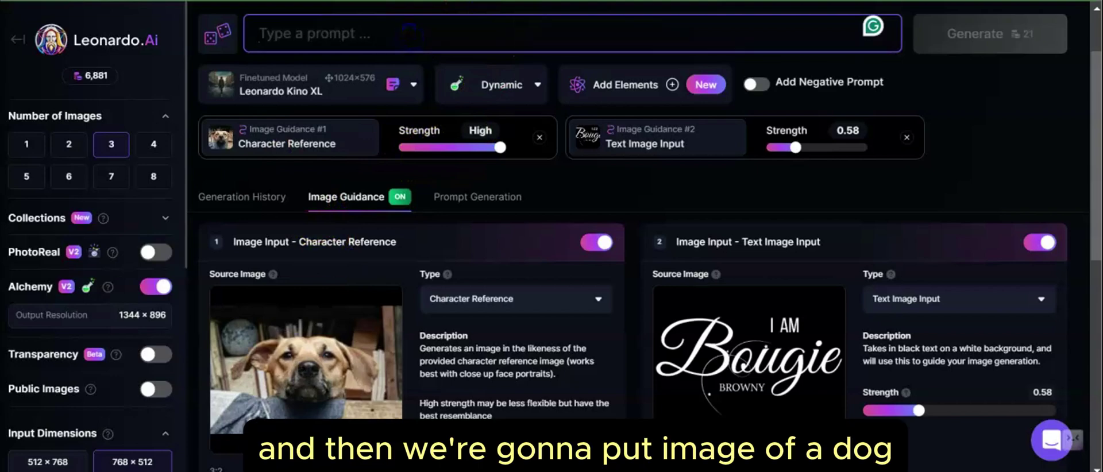
text(IMage oa)
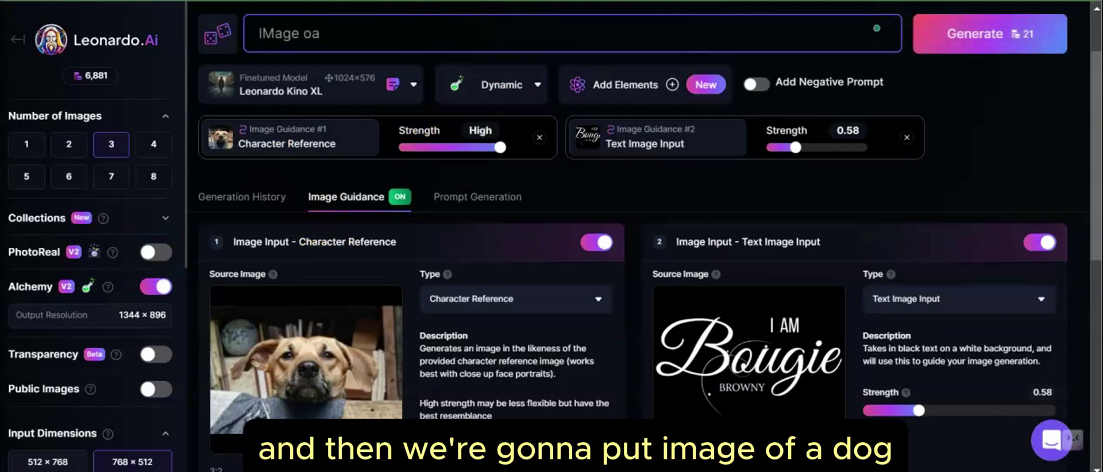
key(BackSpace)
text(f a dog)
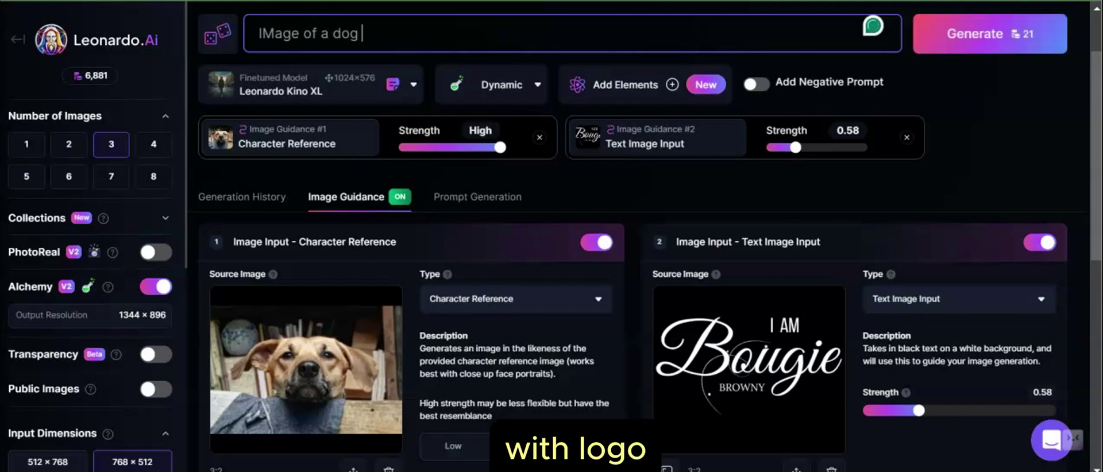
text( with logo)
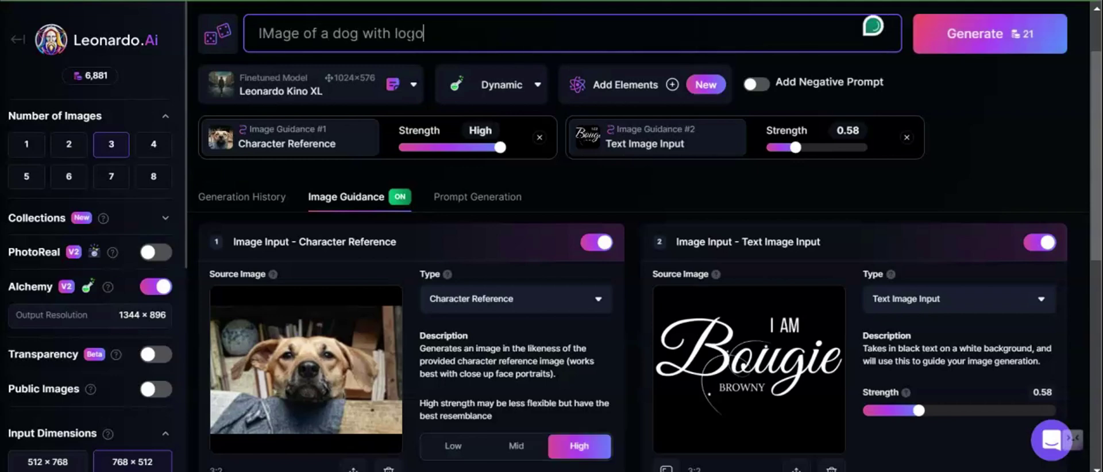
Look through the finetuned models without changing the model, and set the generation style to Creative
click(413, 85)
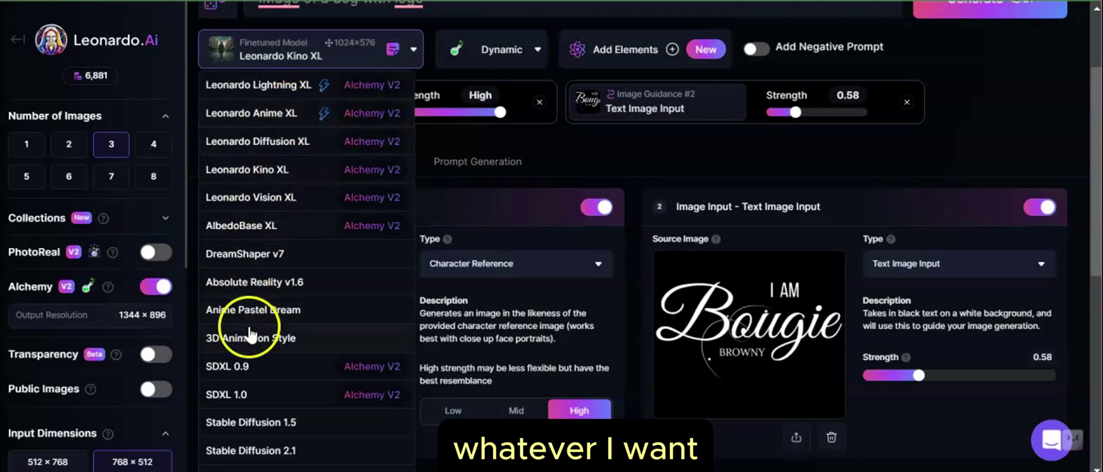
click(429, 22)
click(538, 50)
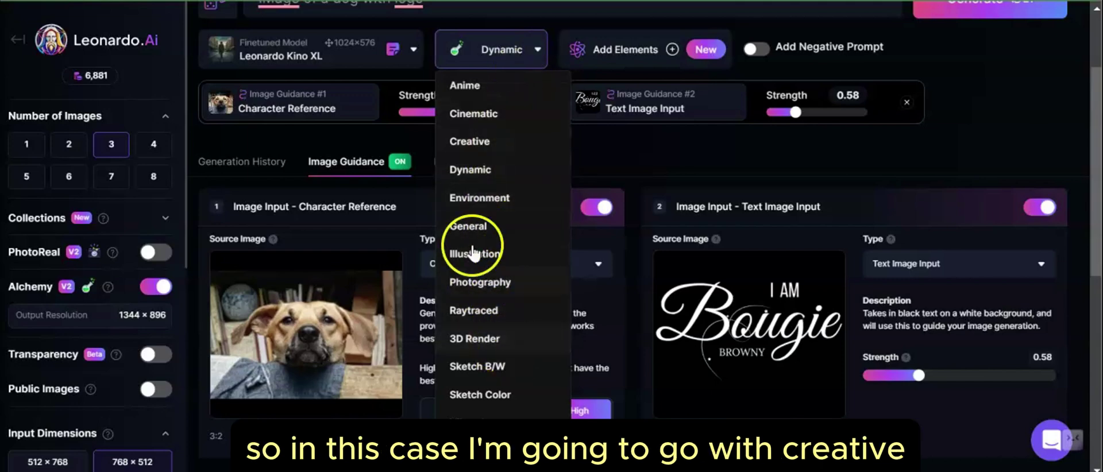
click(484, 142)
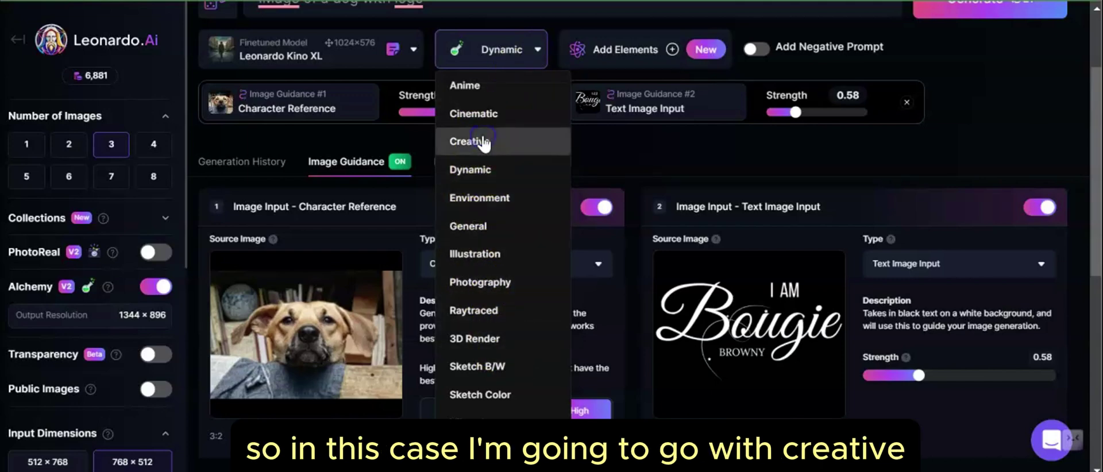
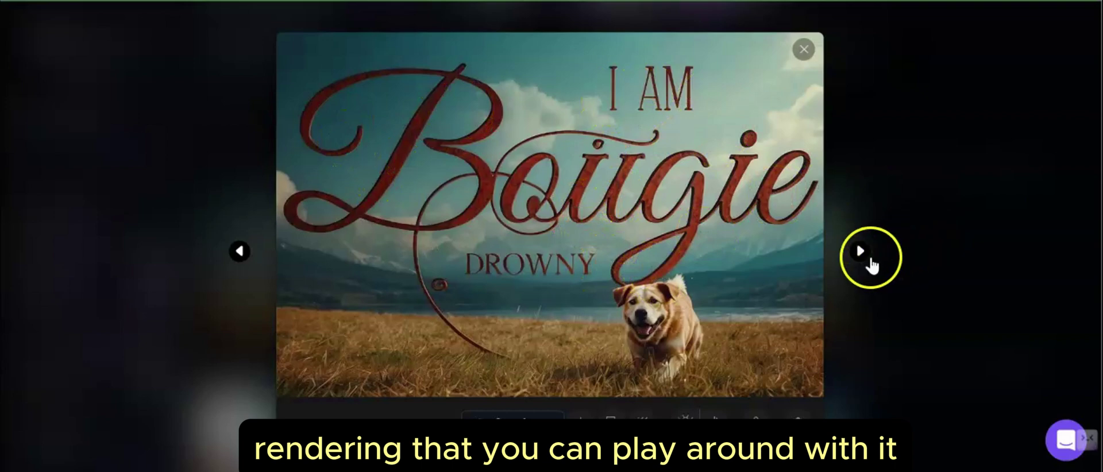
View the remaining generated dog-and-logo images one by one at full size, and close the viewer
click(861, 252)
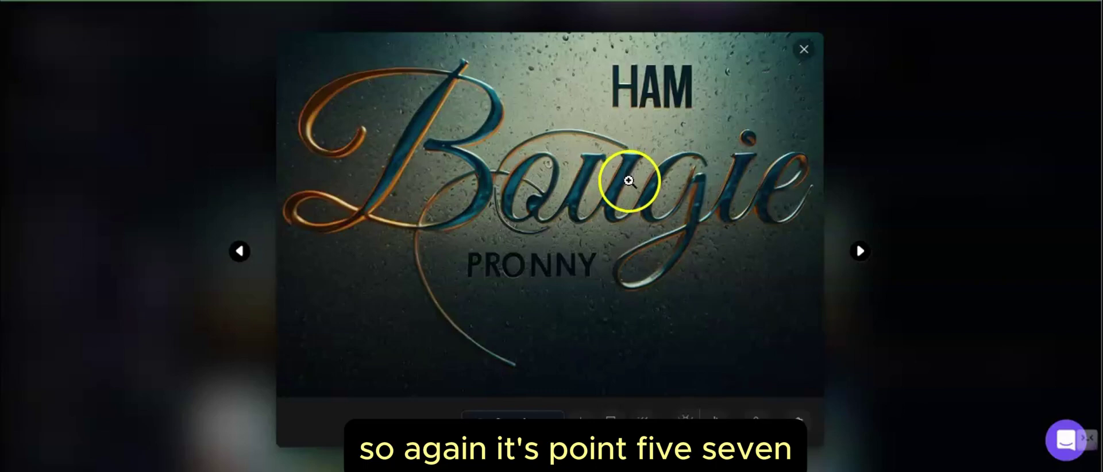
click(858, 252)
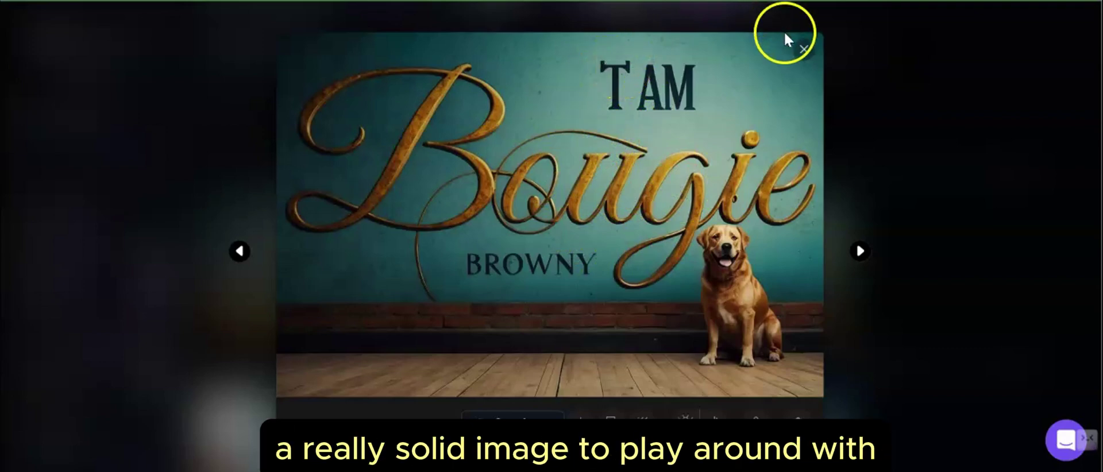
click(804, 50)
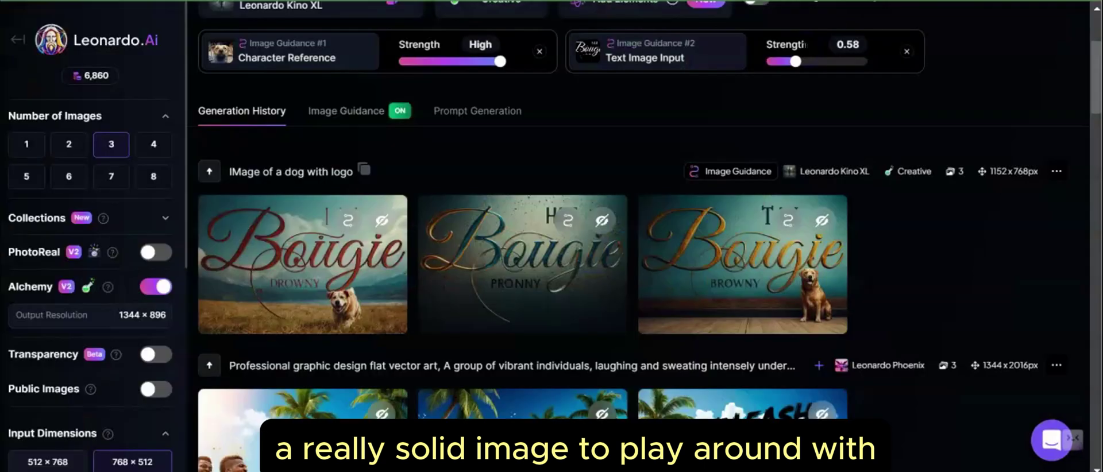
Raise the Text Image Input strength to 1.04 and generate the images again with the same prompt
drag(797, 71, 822, 69)
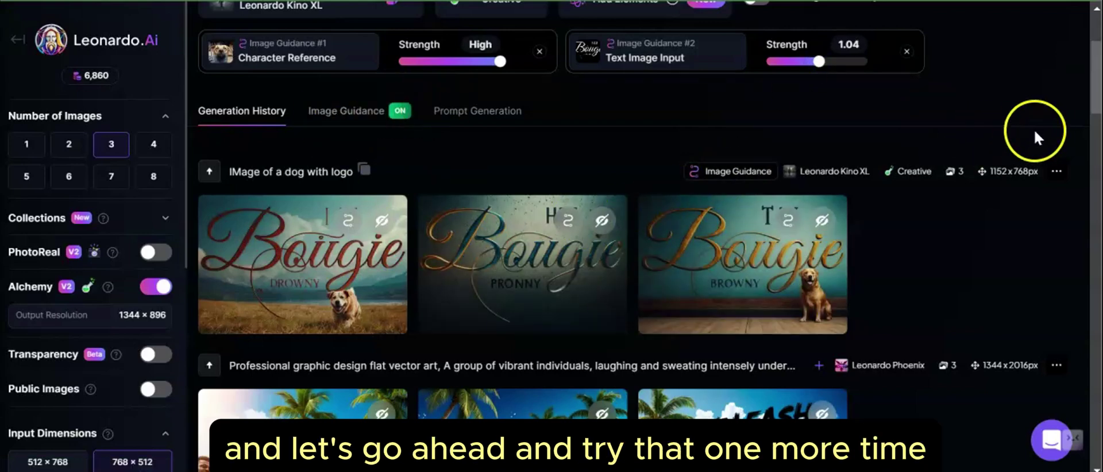
click(1096, 31)
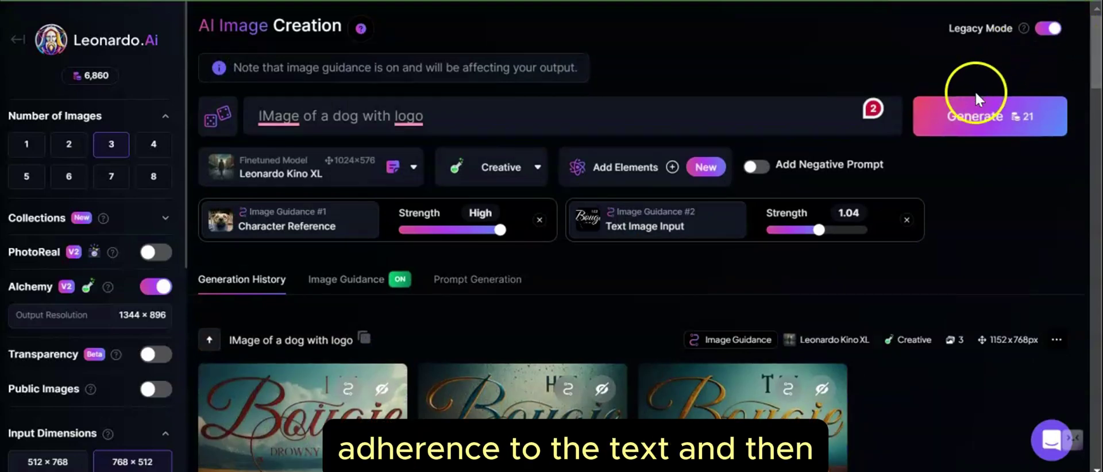
click(974, 125)
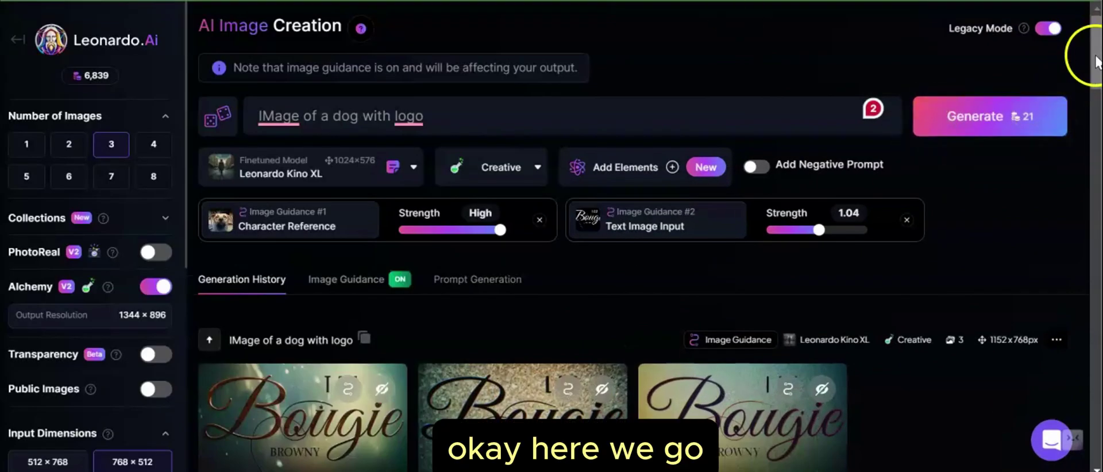
Examine the three newly generated images at full size to check their text, and close the viewer
drag(1096, 62, 1097, 86)
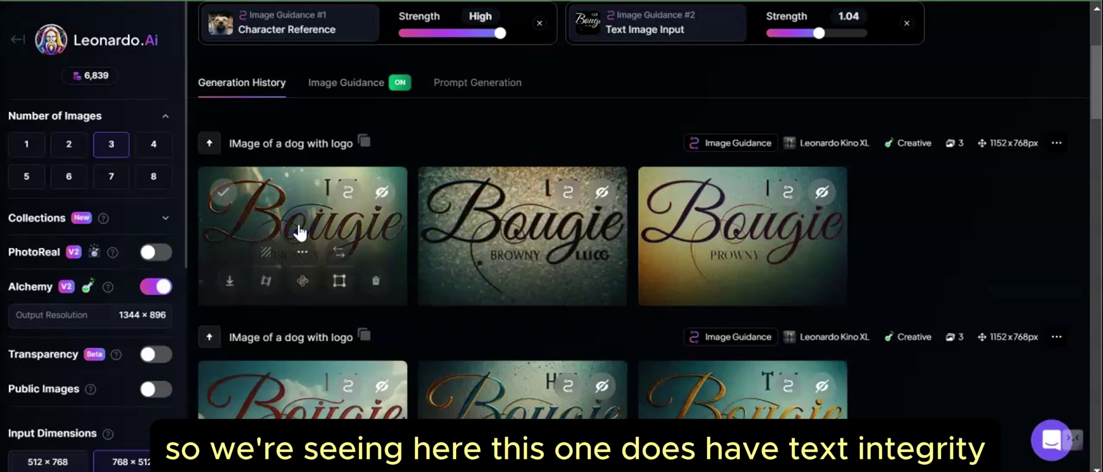
click(360, 218)
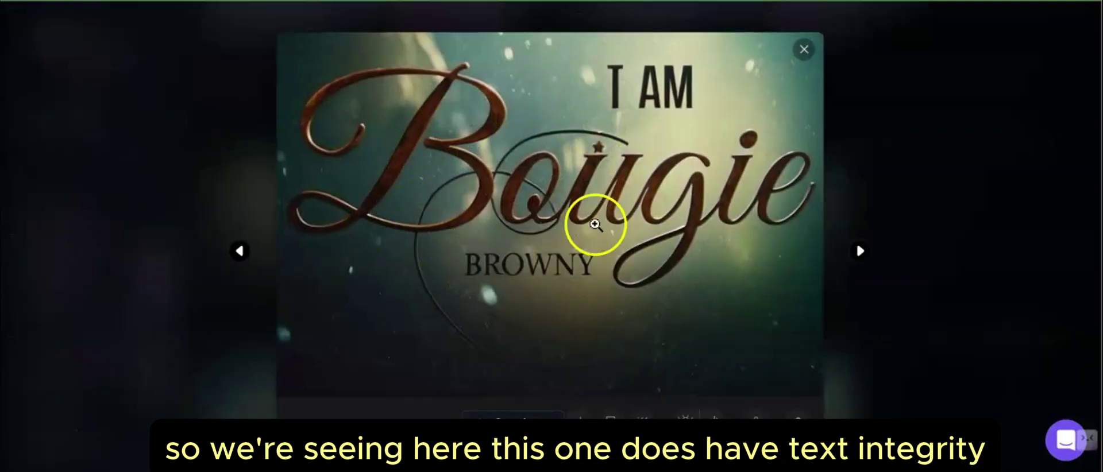
click(860, 251)
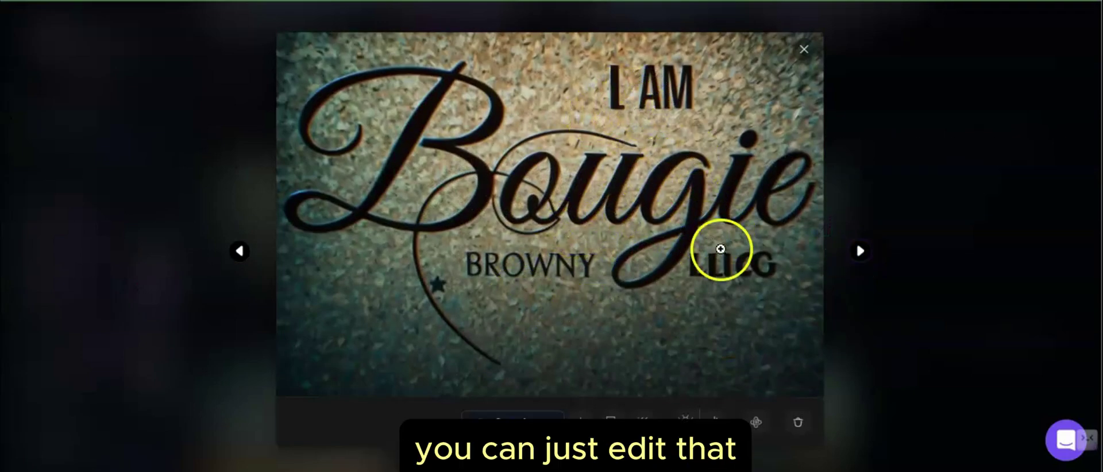
click(860, 251)
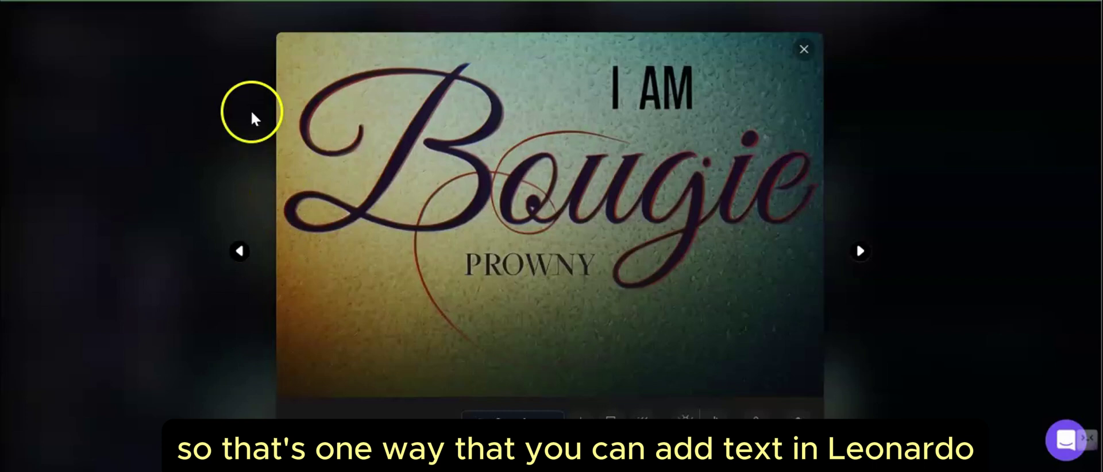
click(803, 52)
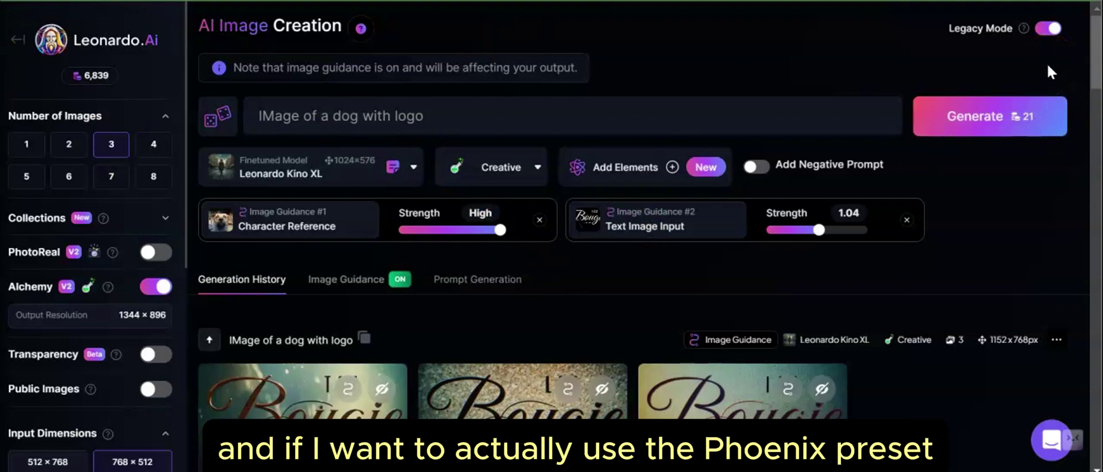
Turn off Legacy Mode to work with the Leonardo Phoenix preset, and browse its available preset styles
click(1050, 29)
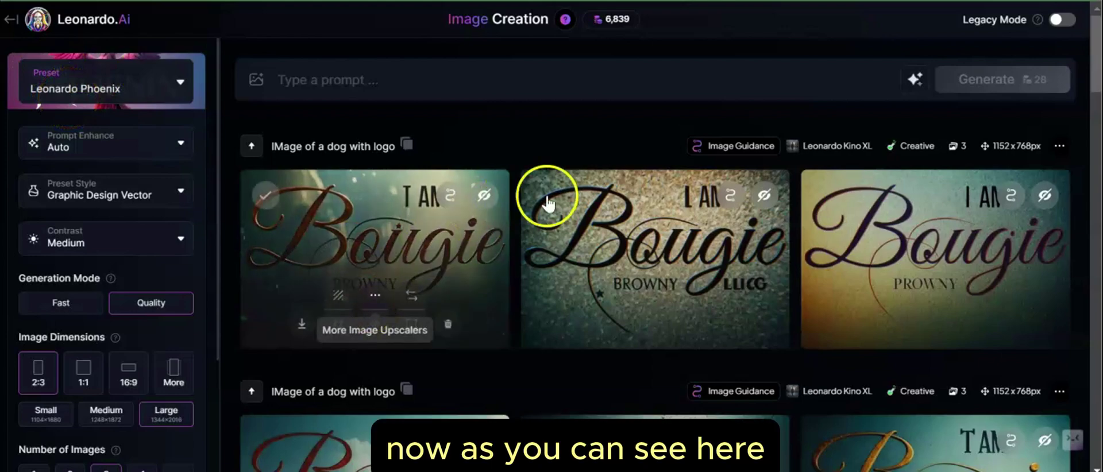
mouse_move(735, 213)
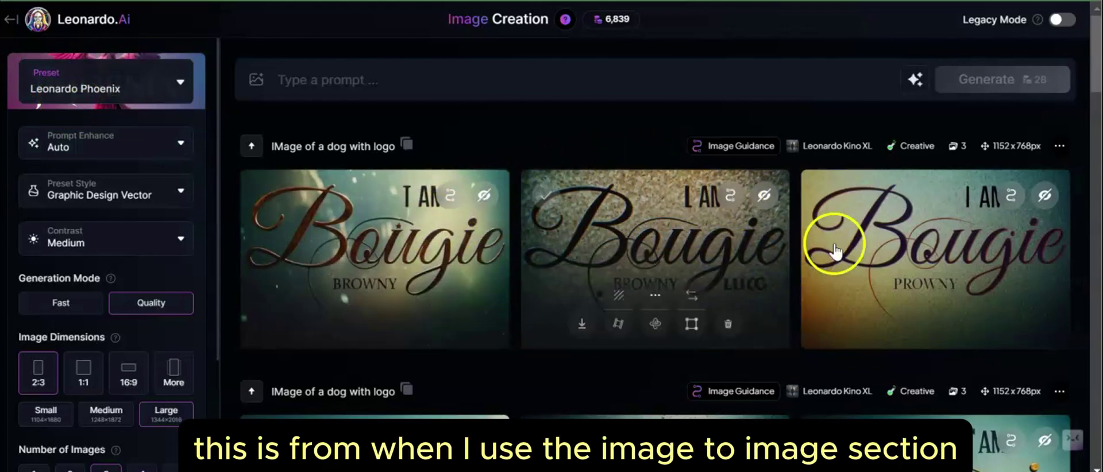
mouse_move(839, 243)
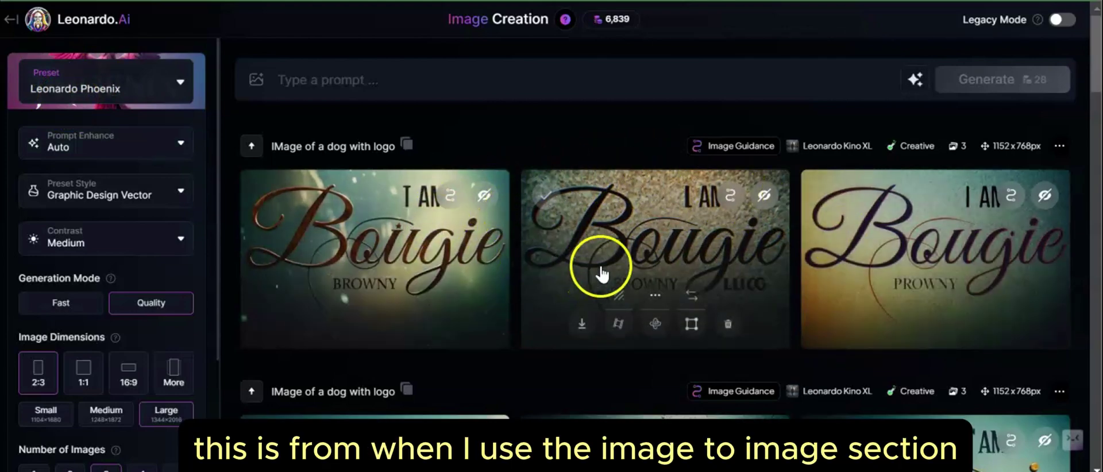
mouse_move(452, 228)
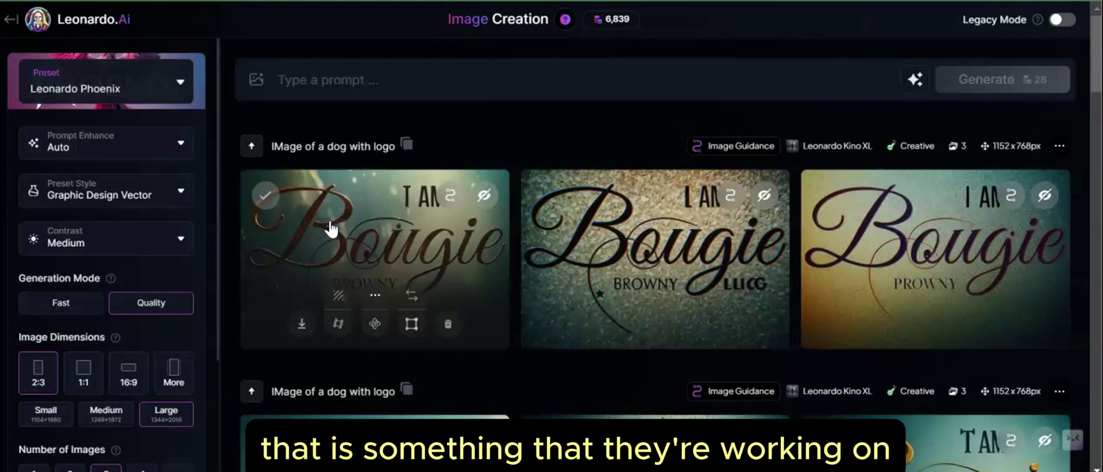
click(184, 201)
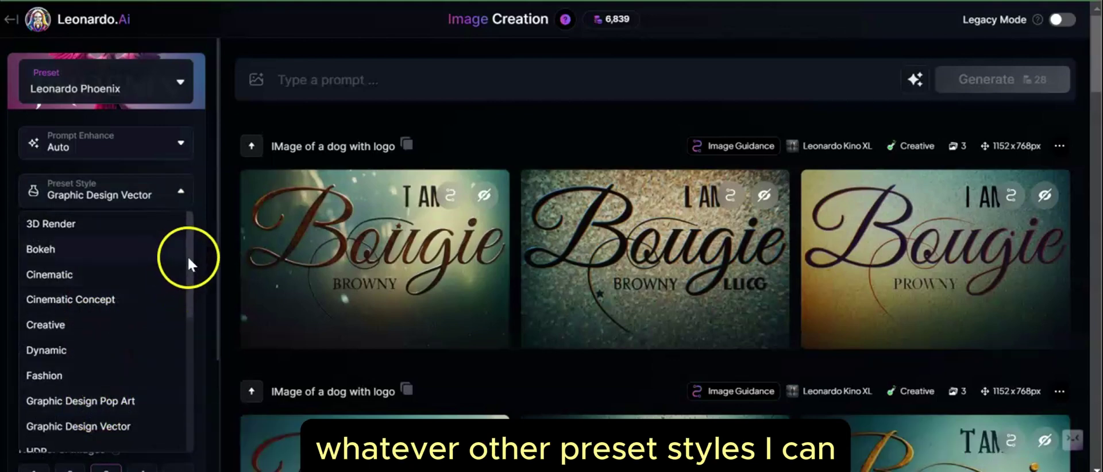
drag(187, 256, 155, 238)
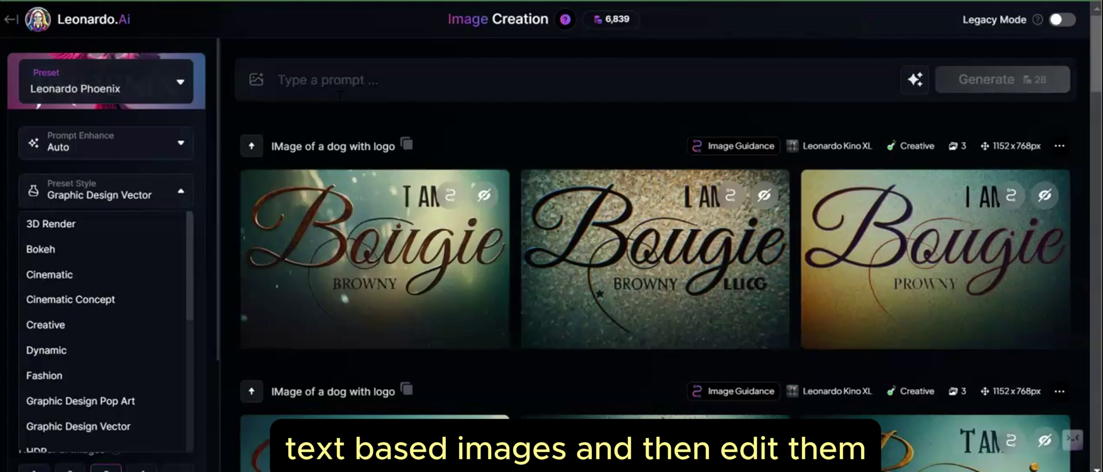
Begin a new prompt reading "A picture of a cute brown dog with a serious expression, caption"
click(323, 83)
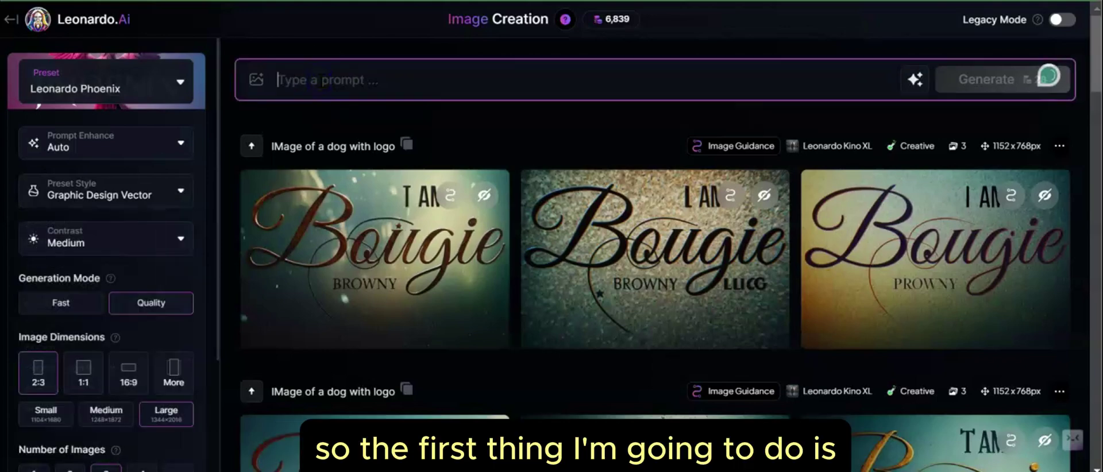
text(A)
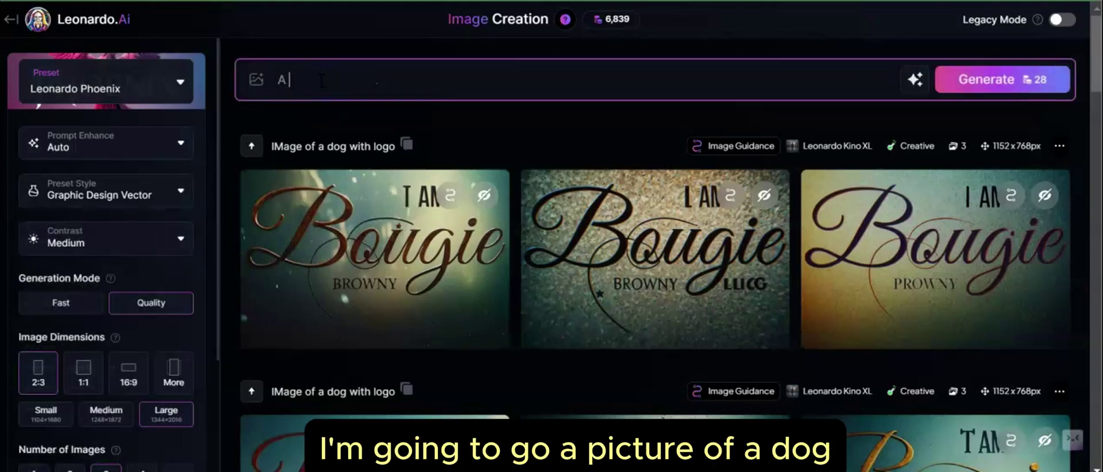
text( picture of a )
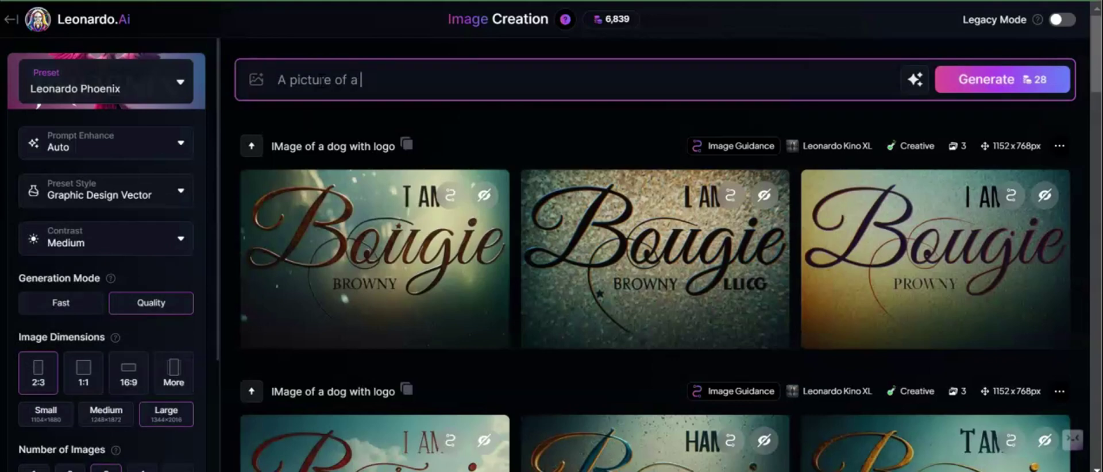
text(cute b)
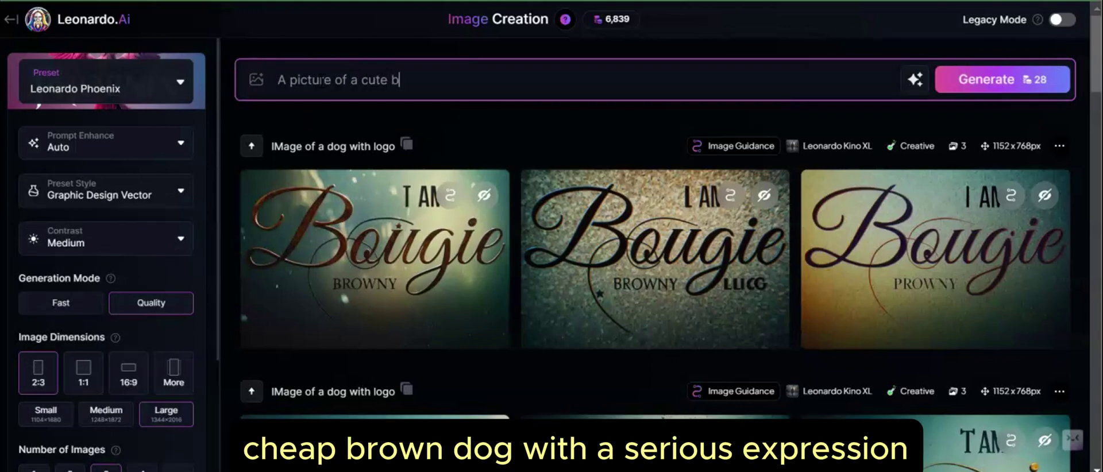
text(rown dog with a )
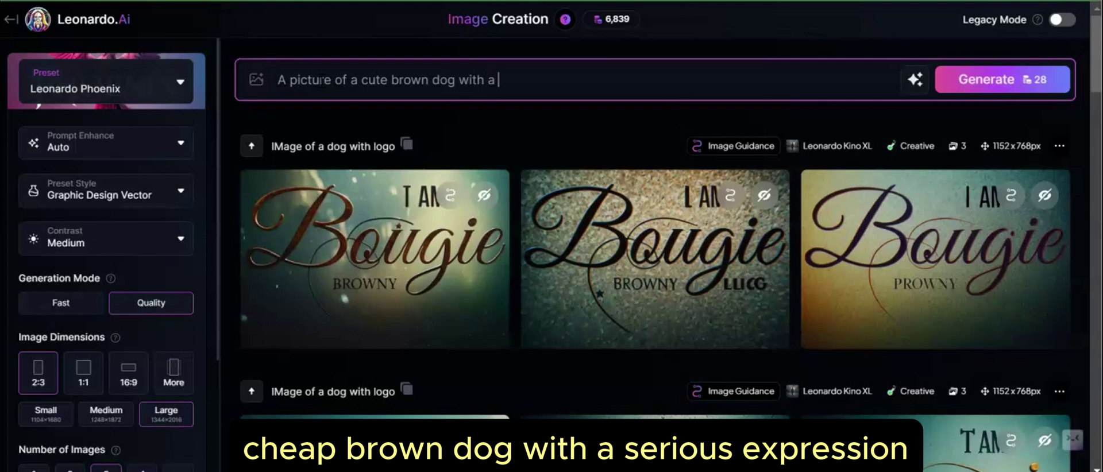
text(s)
text(ous expres)
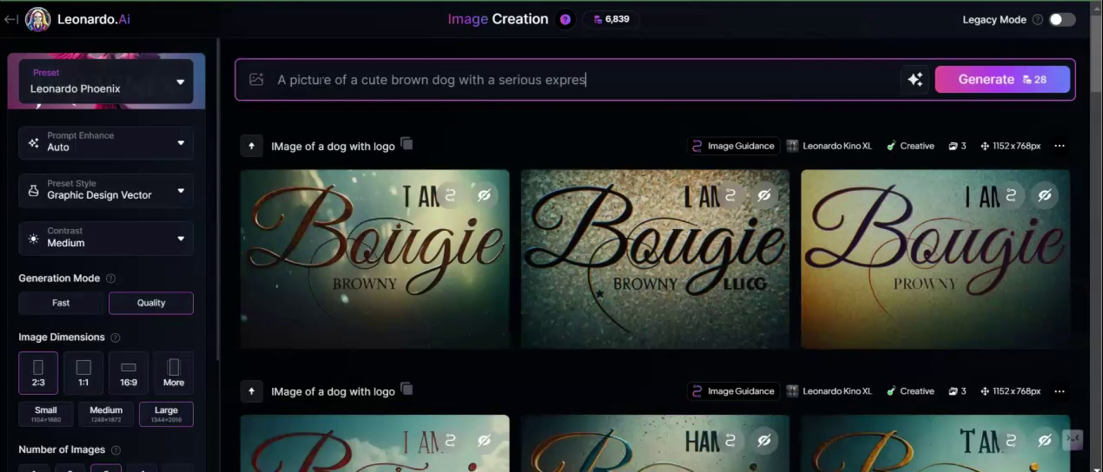
text(sion, caption )
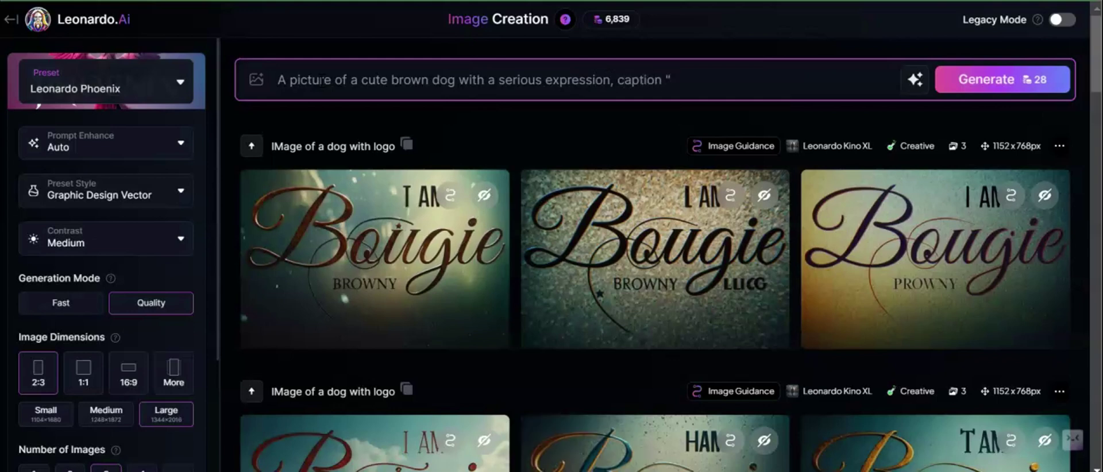
Complete the prompt so it ends with "caption: Yes, I'm judging you!"
text(Yes)
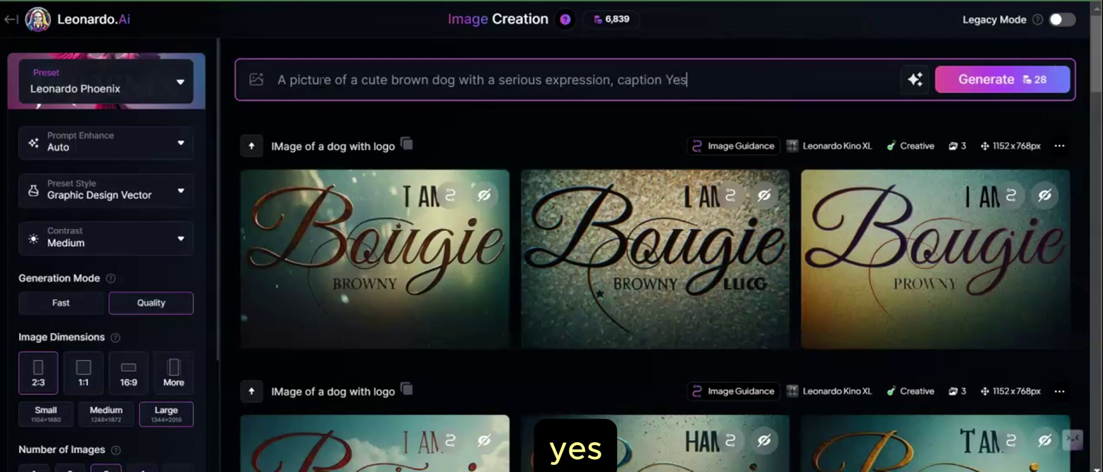
key(BackSpace)
key(BackSpace)
key(BackSpace)
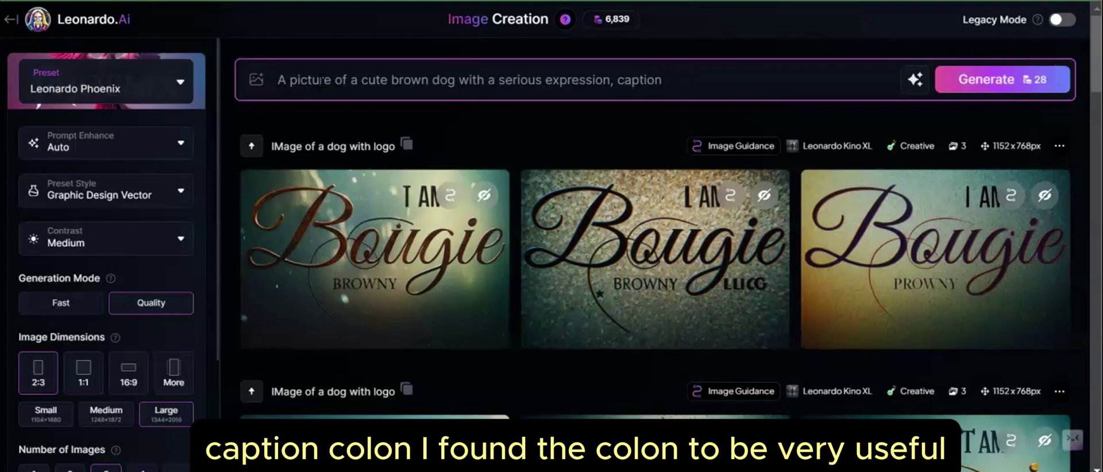
text(: Yes, I'm )
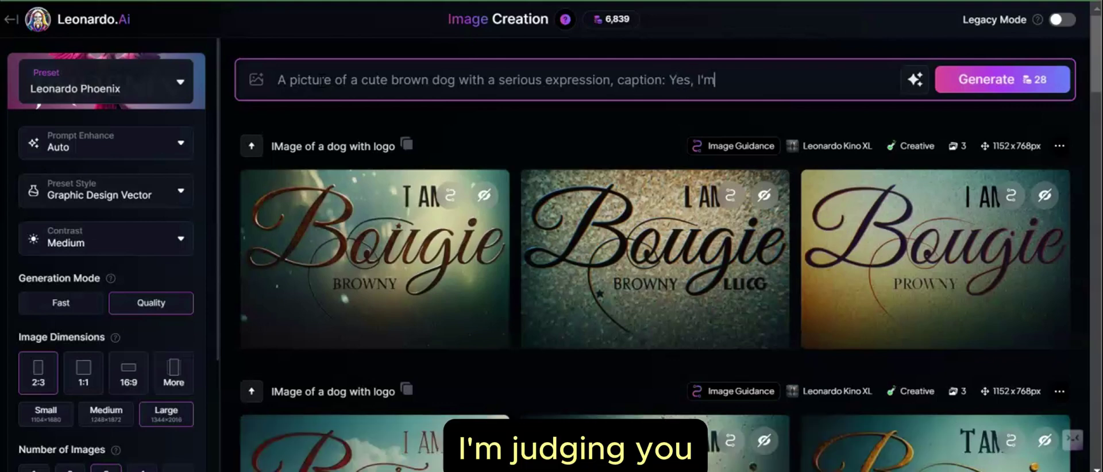
text(judg)
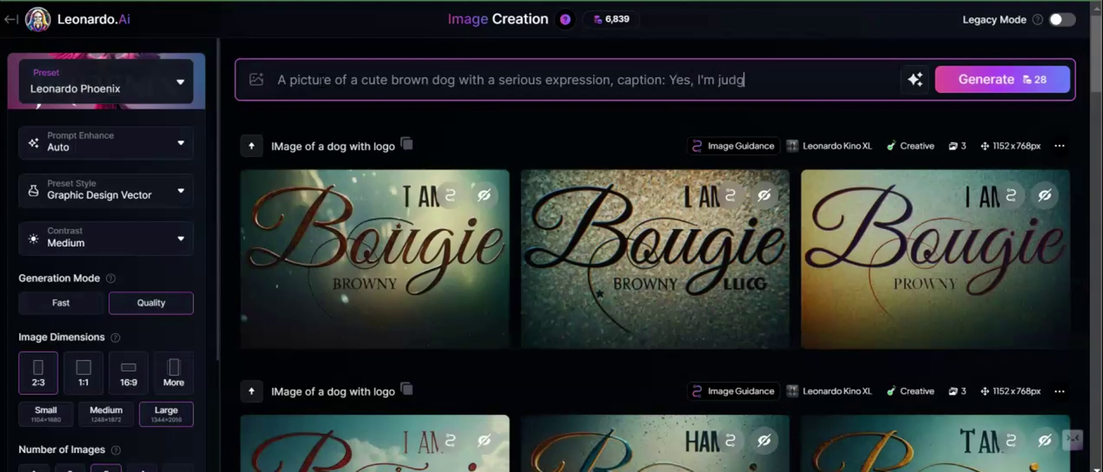
text(ing you!)
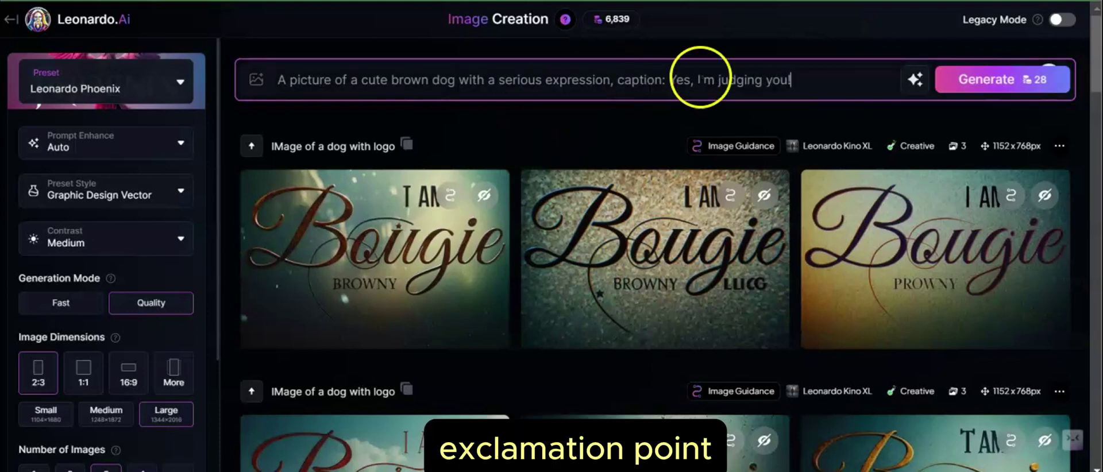
Improve the dog prompt with AI and generate images from the rewritten version
click(916, 81)
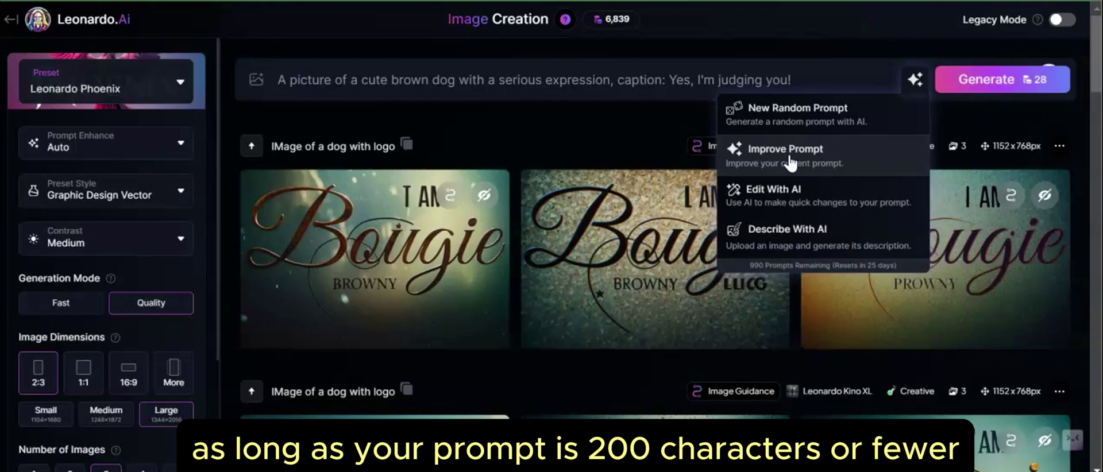
click(789, 156)
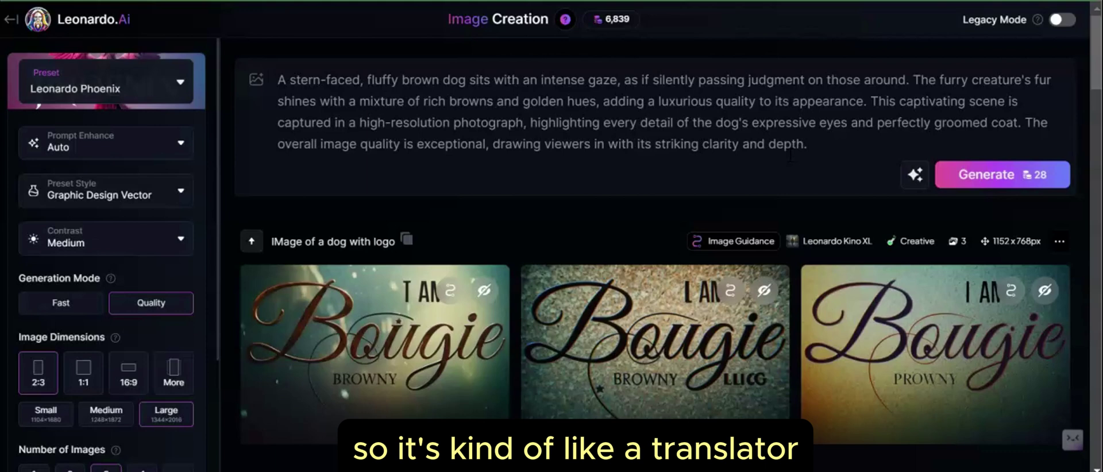
click(997, 180)
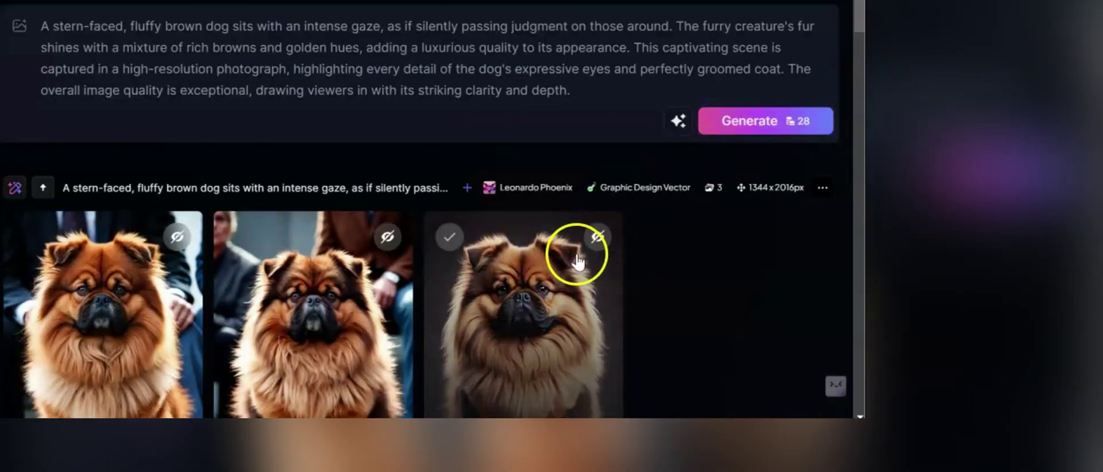
Examine the new dog images for caption text, viewing the third one enlarged, and close the viewer
click(571, 285)
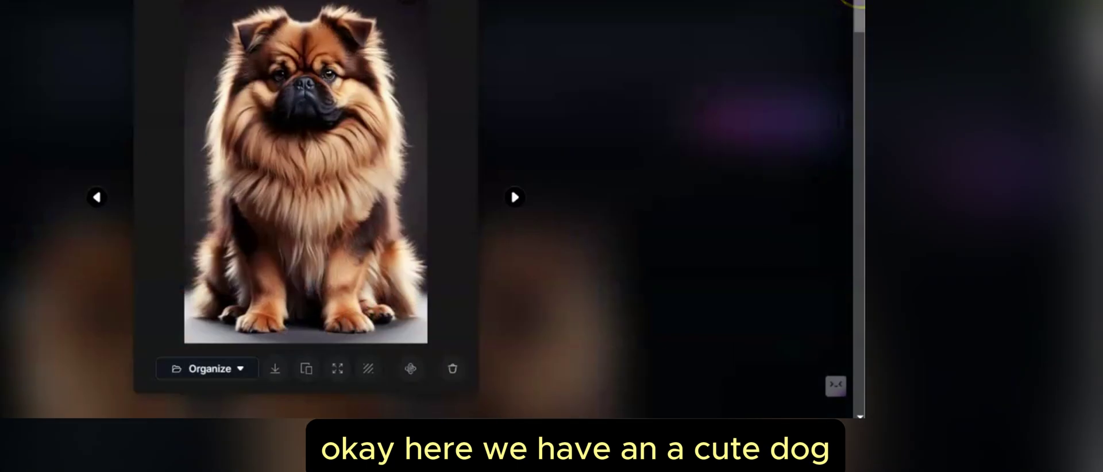
click(663, 49)
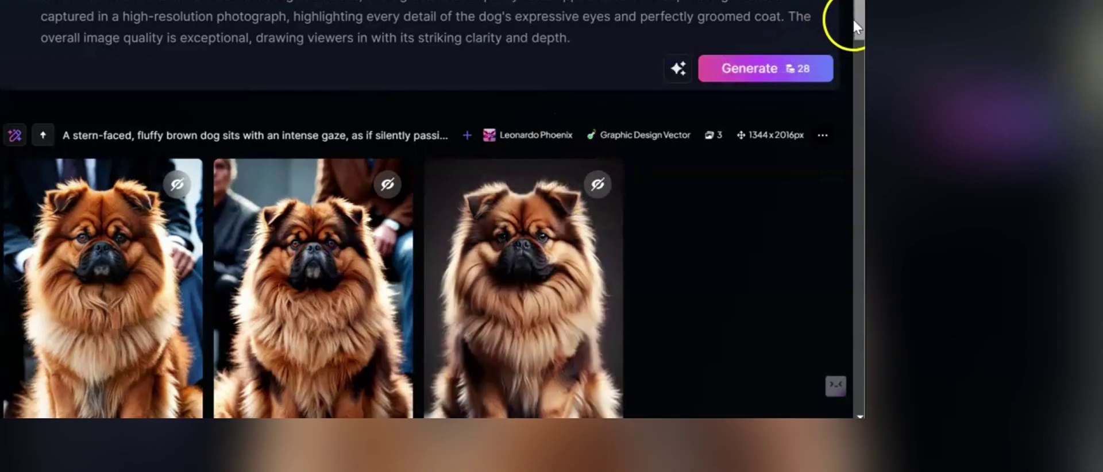
mouse_move(856, 26)
mouse_down()
mouse_move(856, 57)
mouse_move(856, 36)
mouse_up()
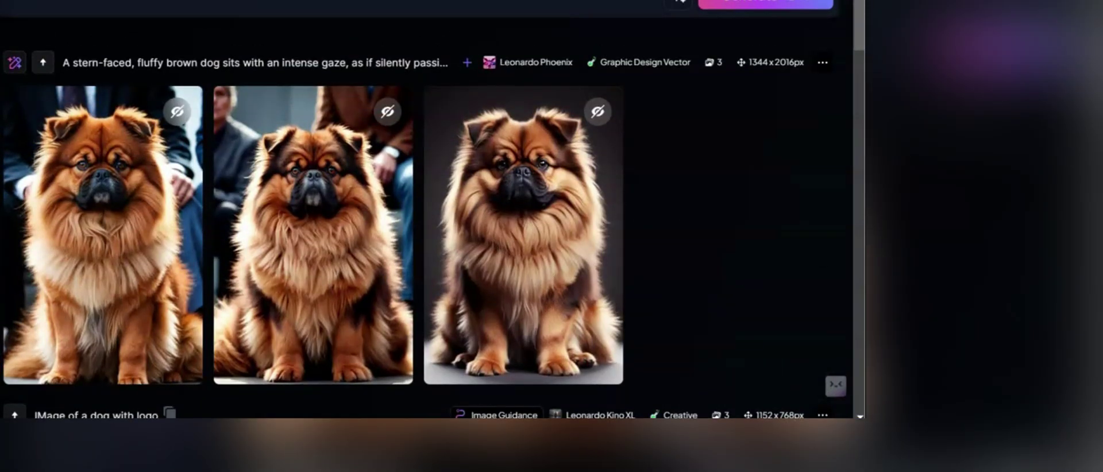
Add with the caption: "Yes, I'm judging you" after "those around" in the prompt and generate the images again
scroll(381, 99, up, 3)
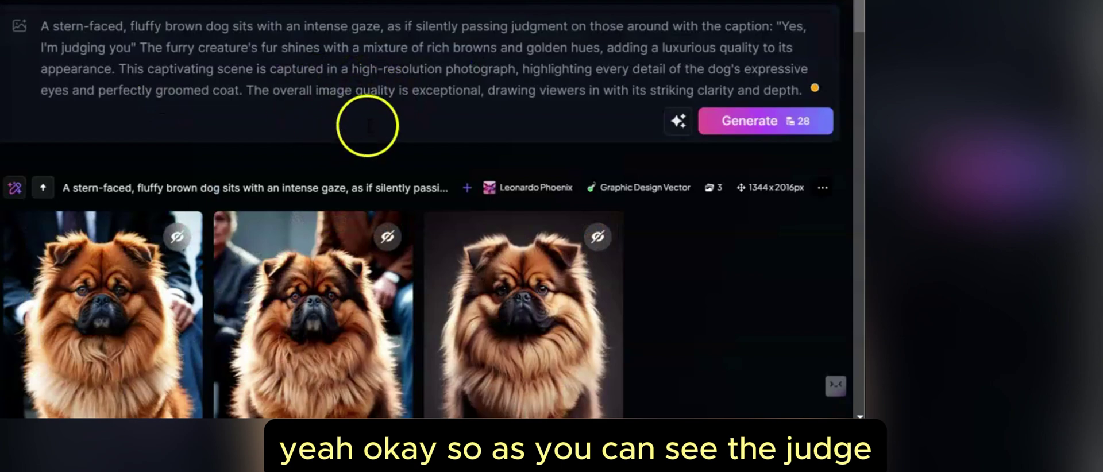
mouse_move(857, 12)
mouse_down()
mouse_move(858, 35)
mouse_move(860, 6)
mouse_up()
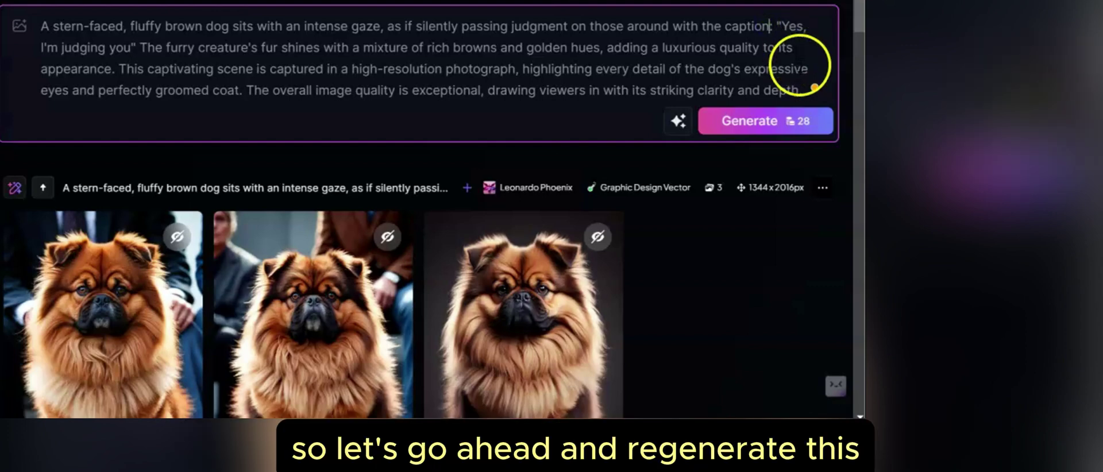
click(802, 129)
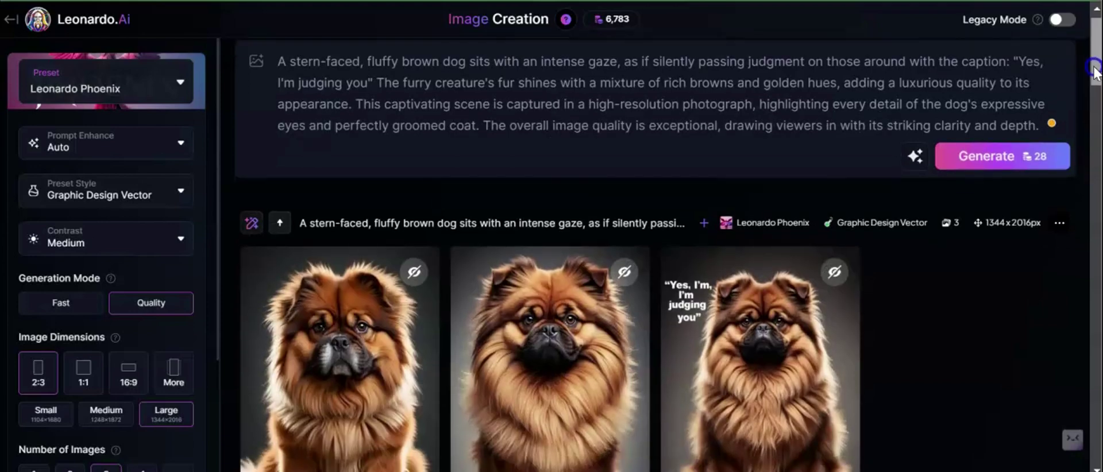
Examine the three newly captioned dog images in the viewer, checking the first one's text at full zoom, and close the viewer
drag(1094, 65, 1094, 80)
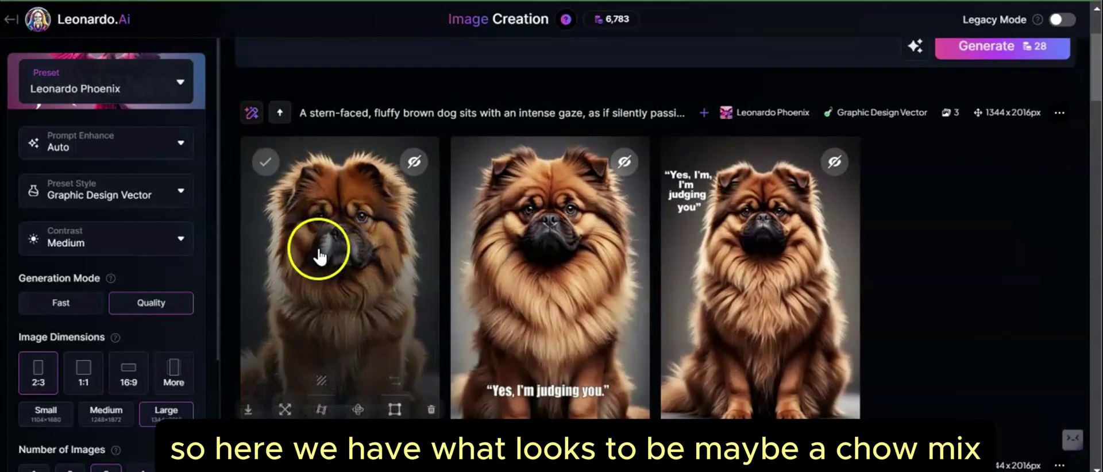
click(352, 236)
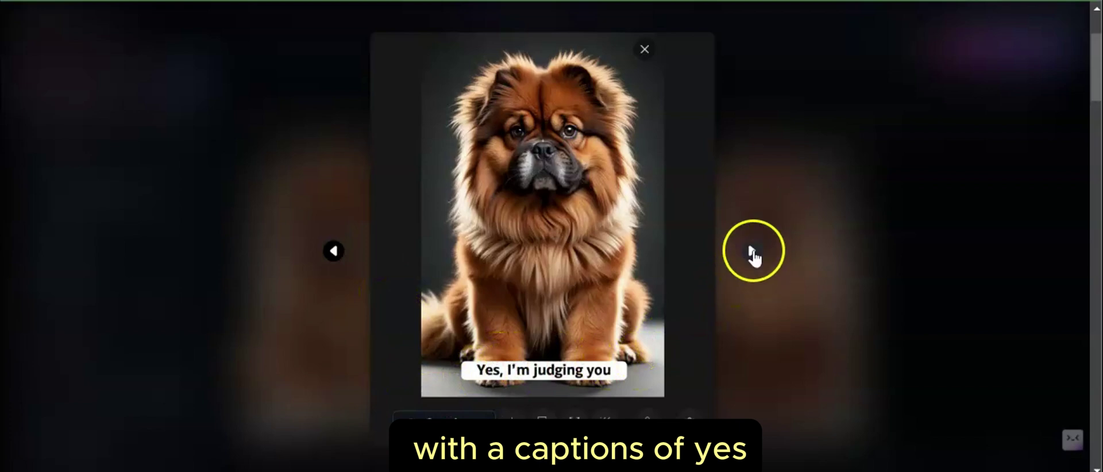
click(485, 377)
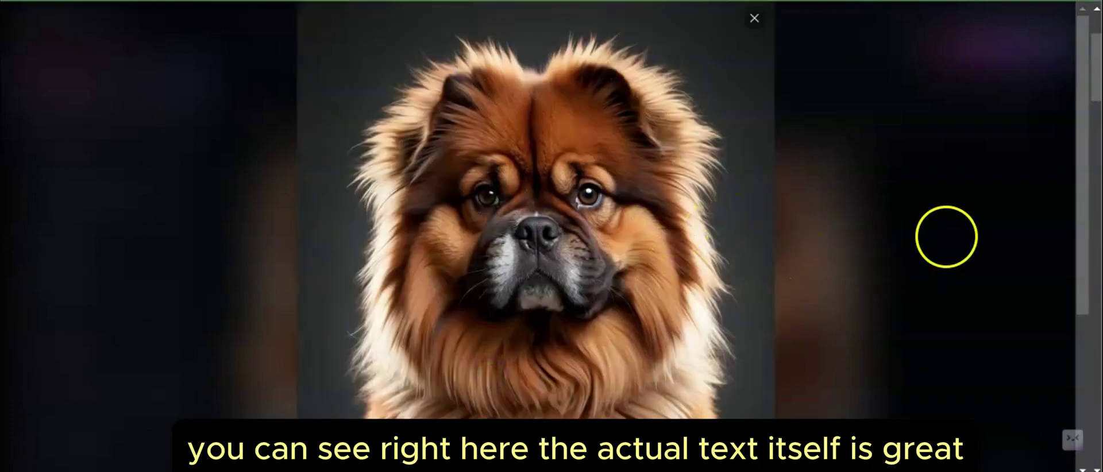
scroll(945, 235, down, 5)
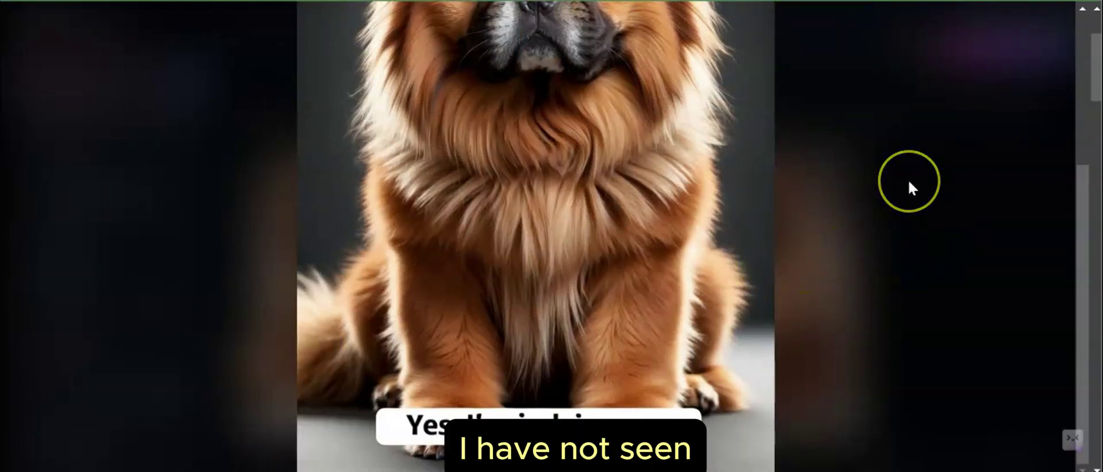
click(688, 167)
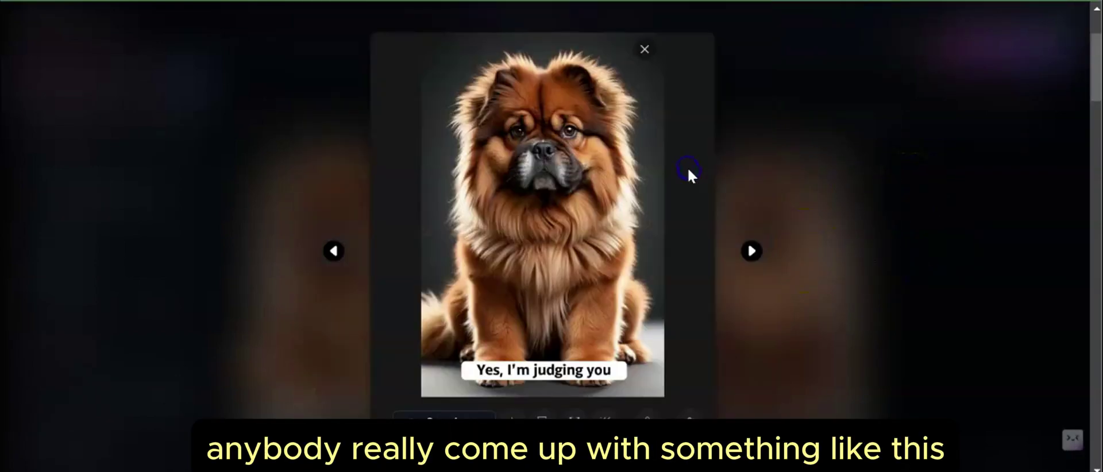
click(752, 252)
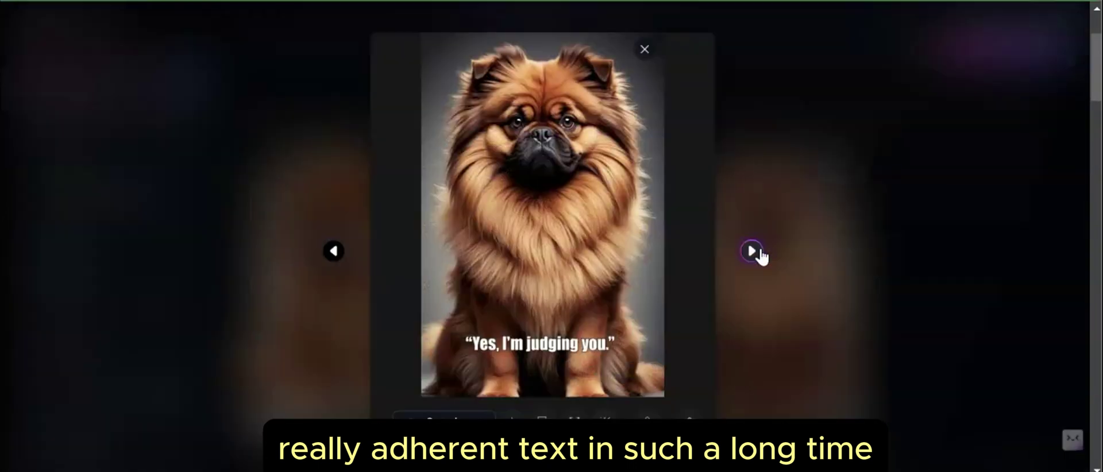
click(587, 325)
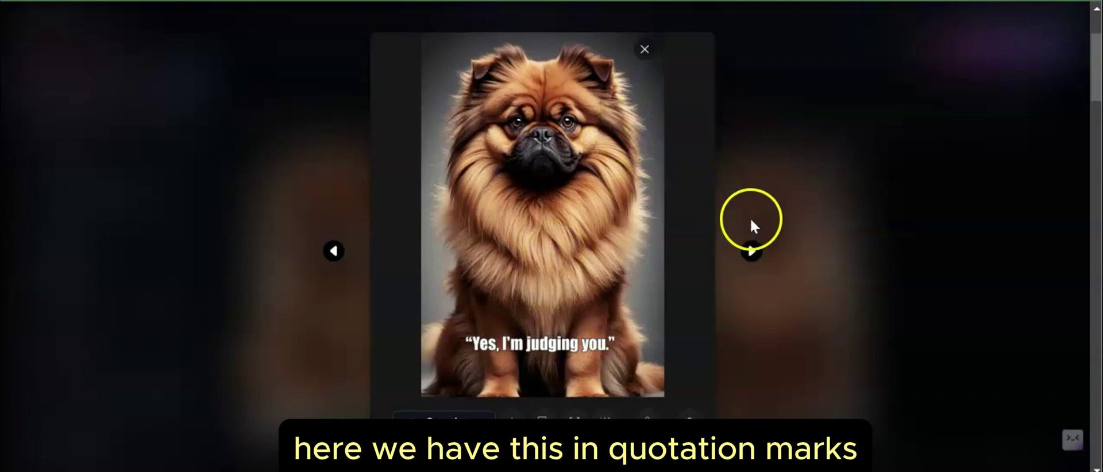
click(751, 250)
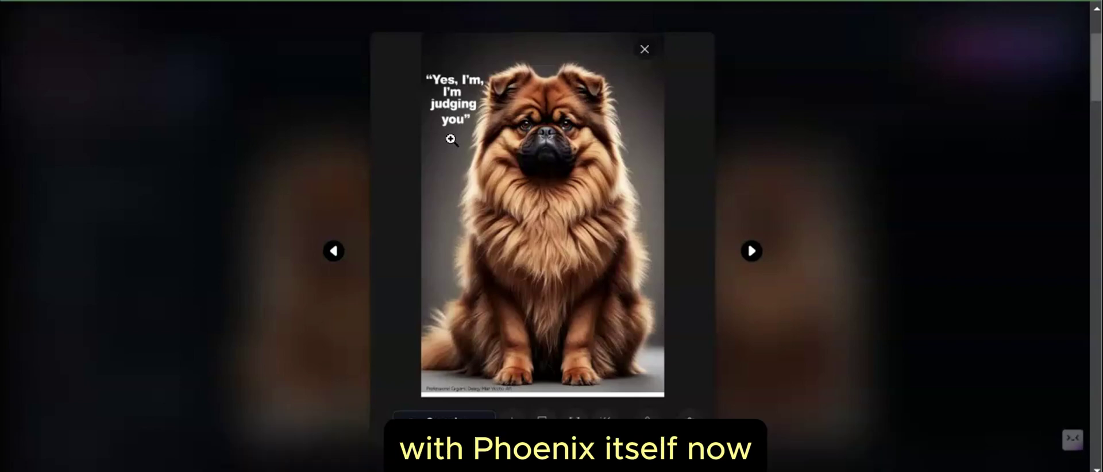
click(646, 50)
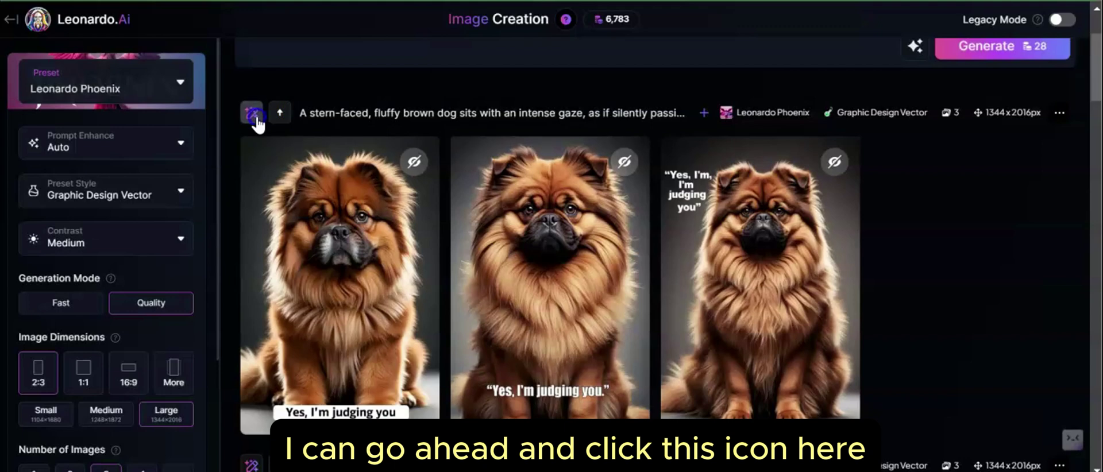
Use Edit with AI on the captioned dog images with the instruction "make this funnier" and generate the new versions
click(255, 117)
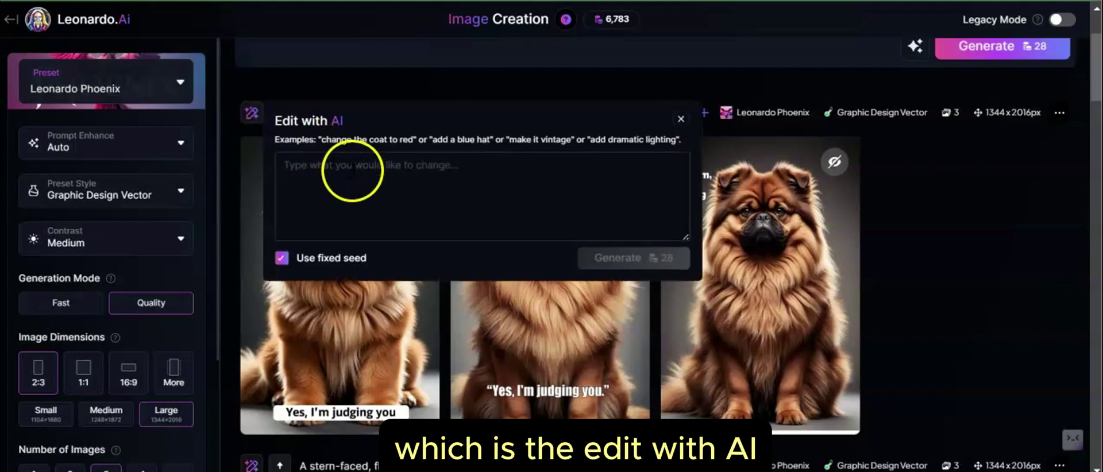
click(352, 171)
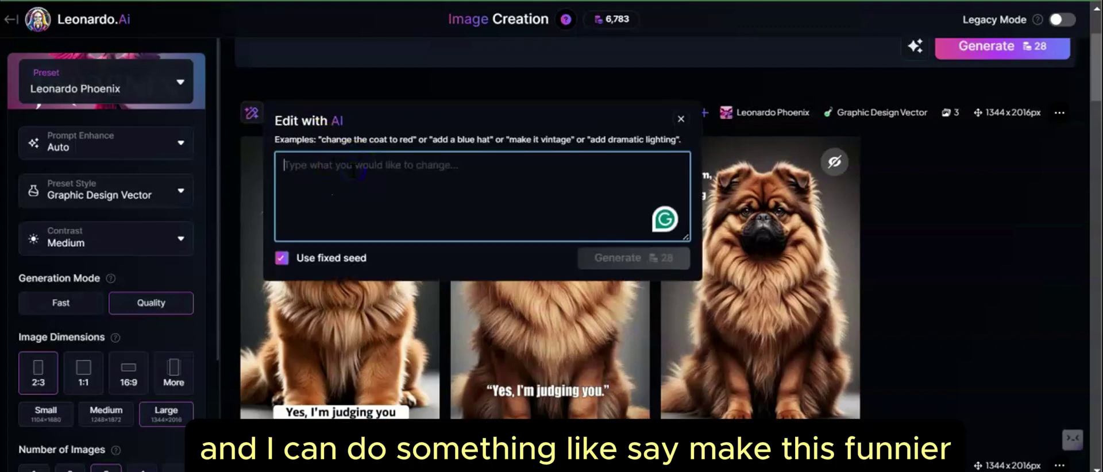
text(make)
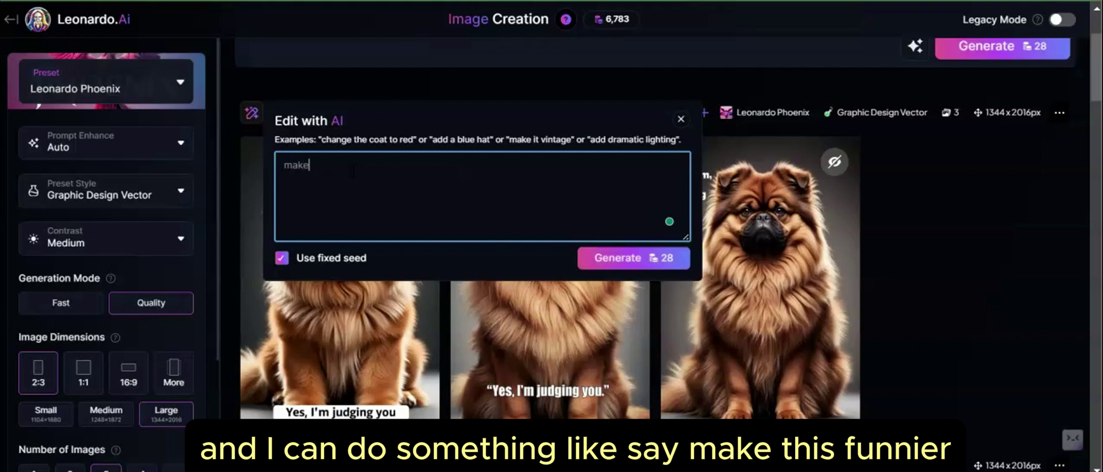
text( this funnier)
click(590, 257)
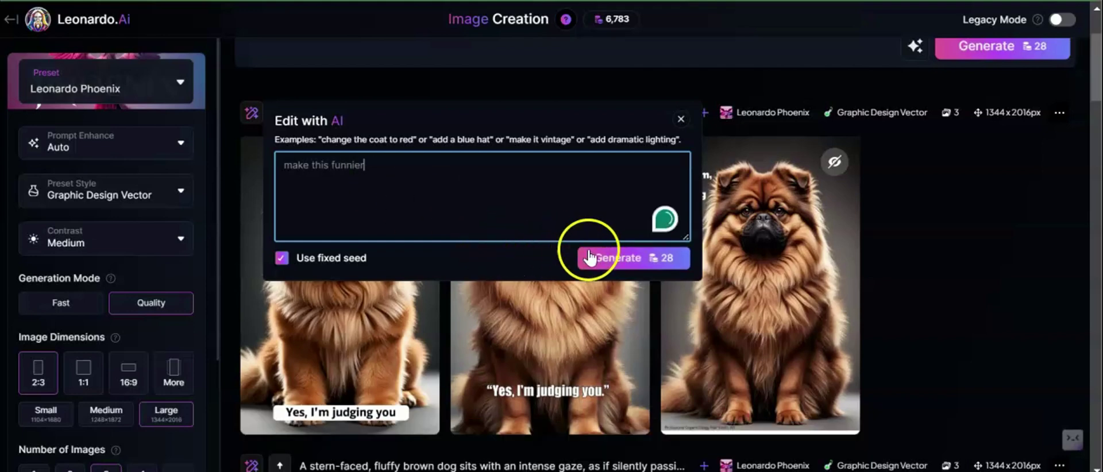
click(628, 263)
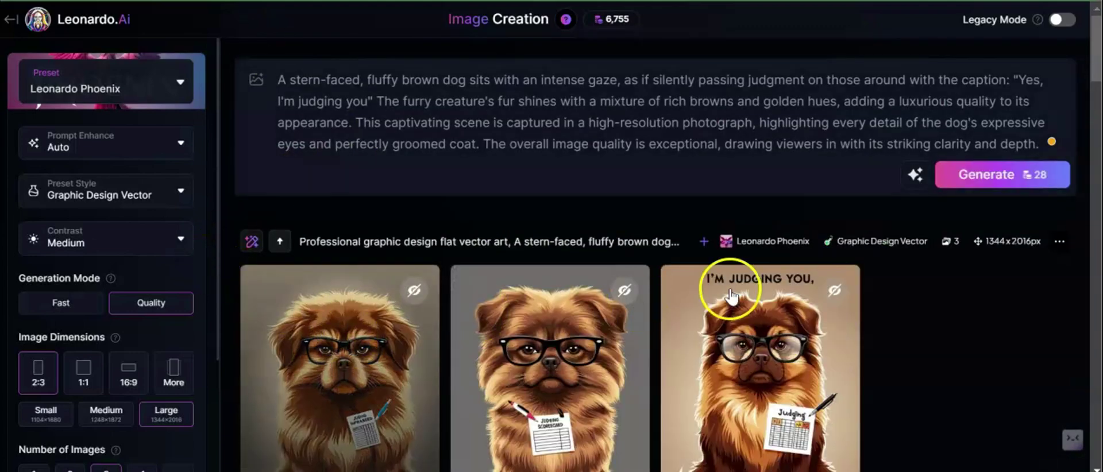
Examine the three funnier dog images and their captions one after another in the viewer, and close it
scroll(1091, 46, down, 4)
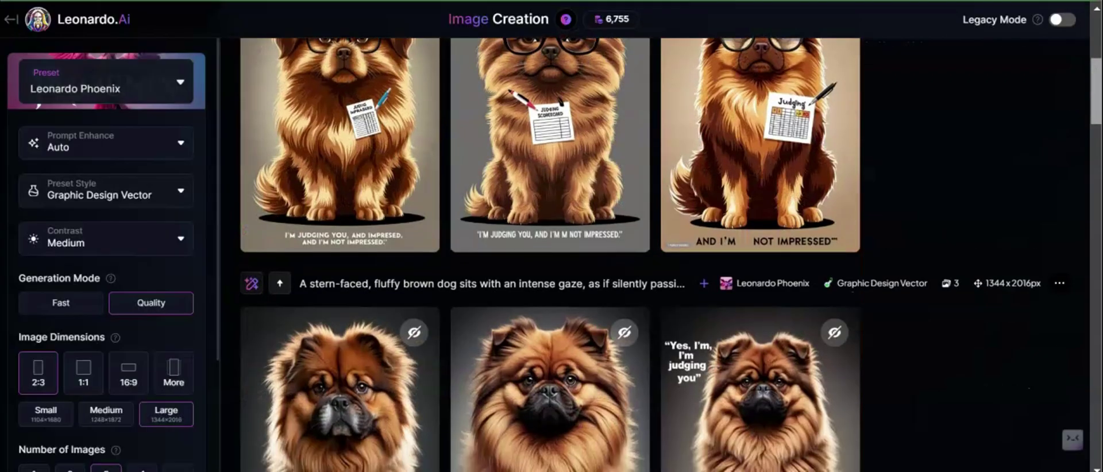
mouse_move(381, 197)
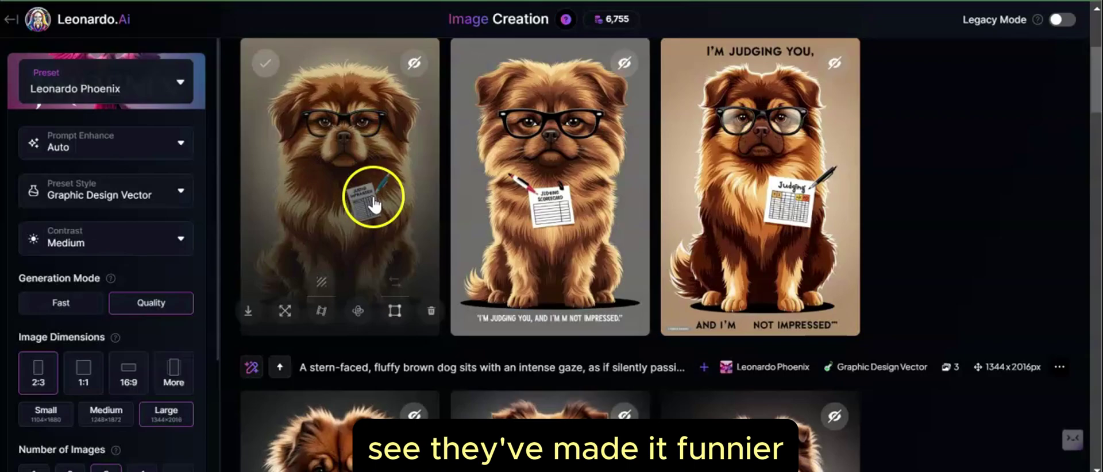
click(372, 144)
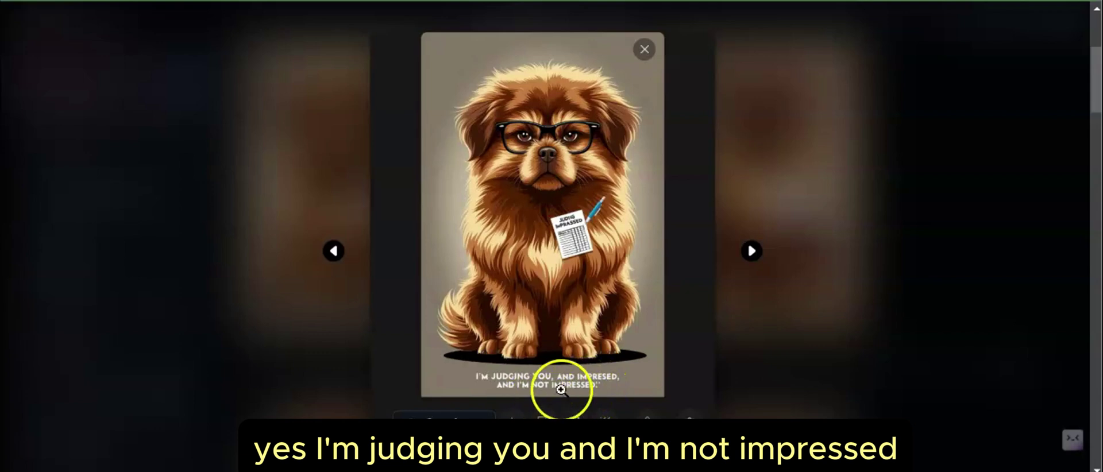
click(753, 251)
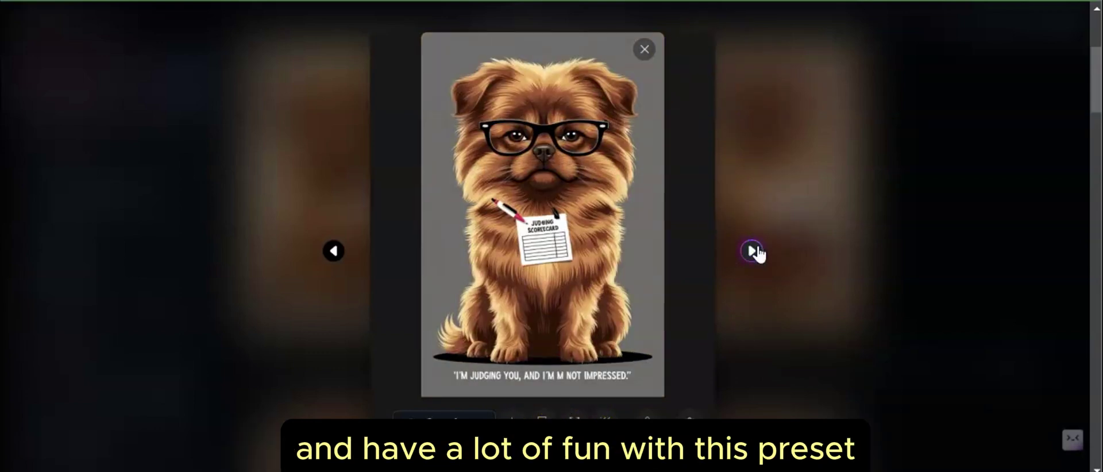
click(753, 251)
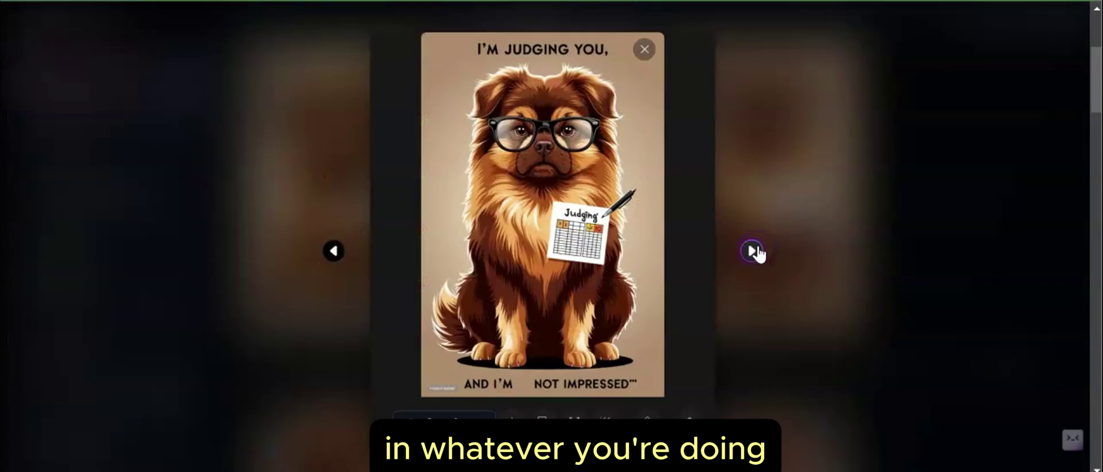
click(644, 51)
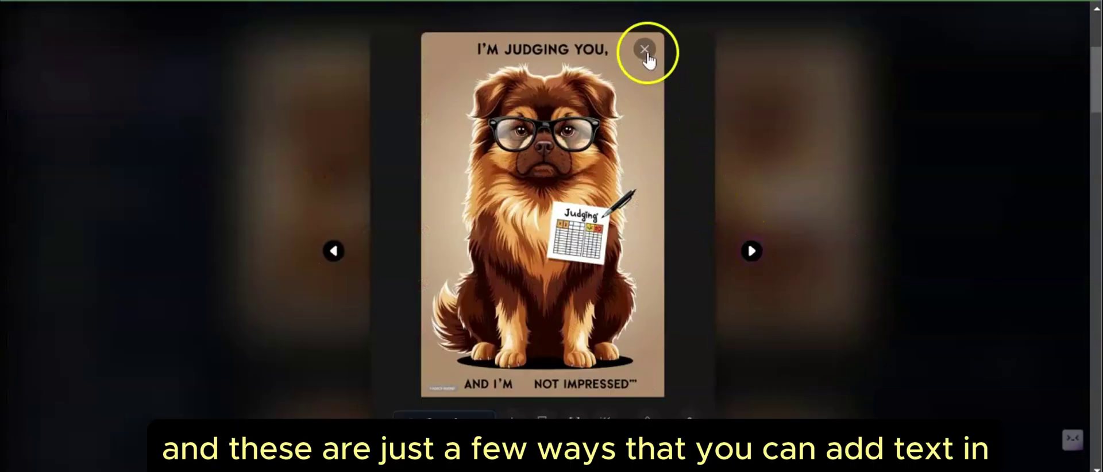